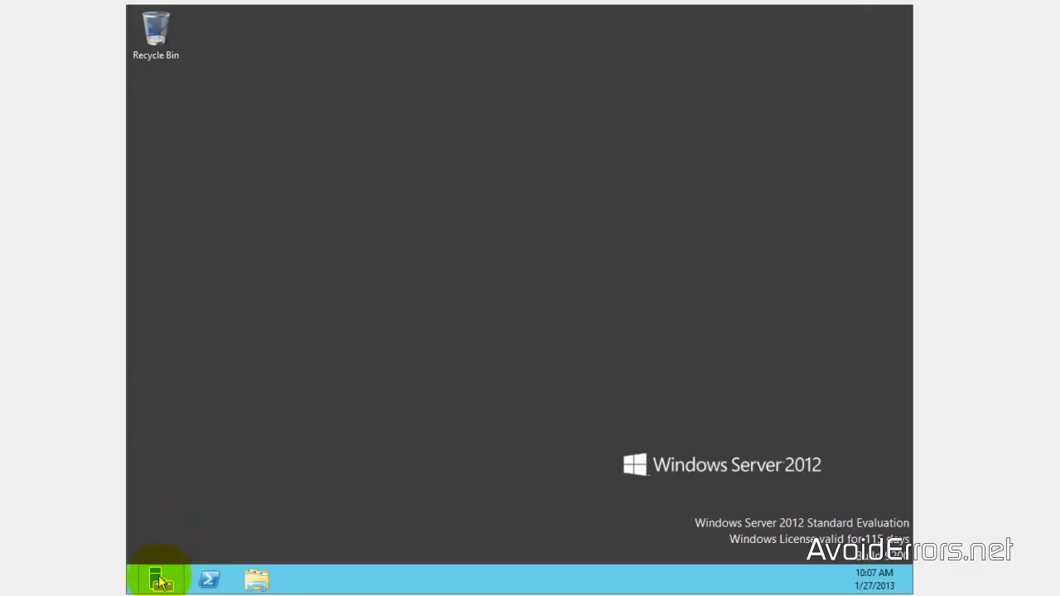
Step: Open Server Manager and start creating a new share from the Shares page of File and Storage Services
left_click(159, 578)
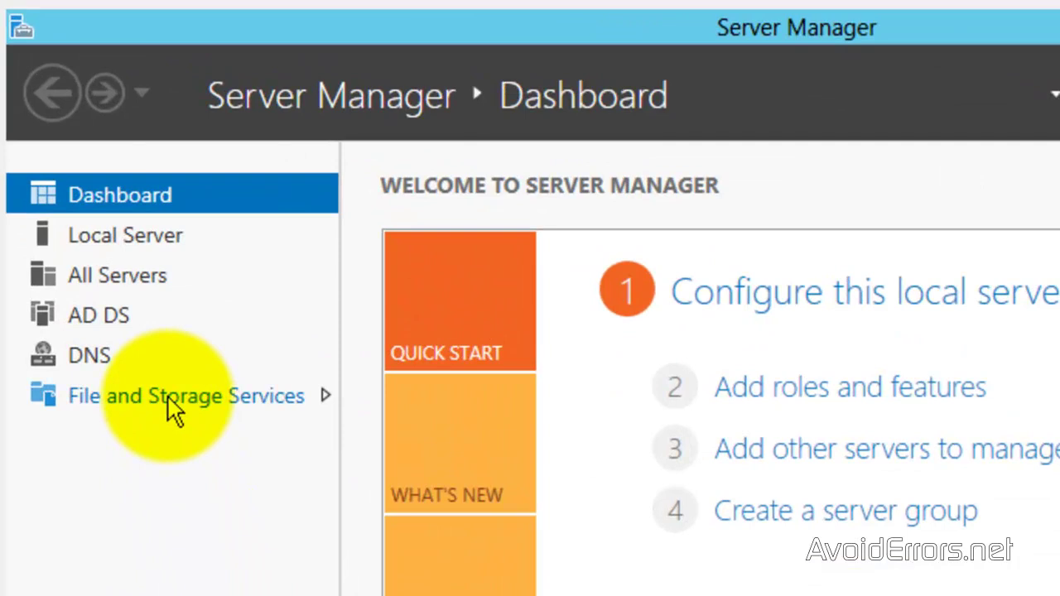
left_click(172, 405)
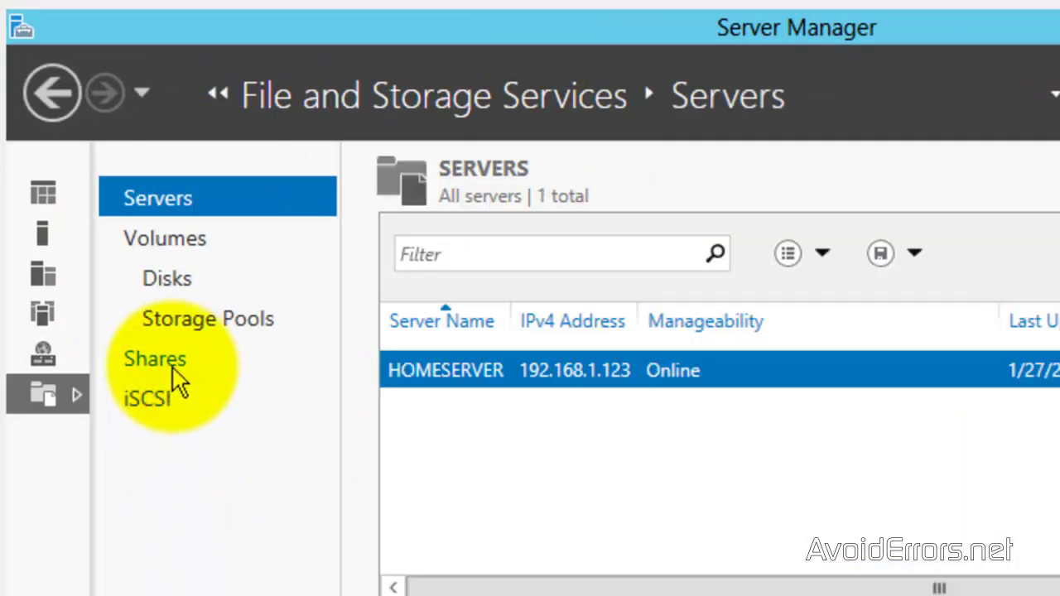
left_click(174, 366)
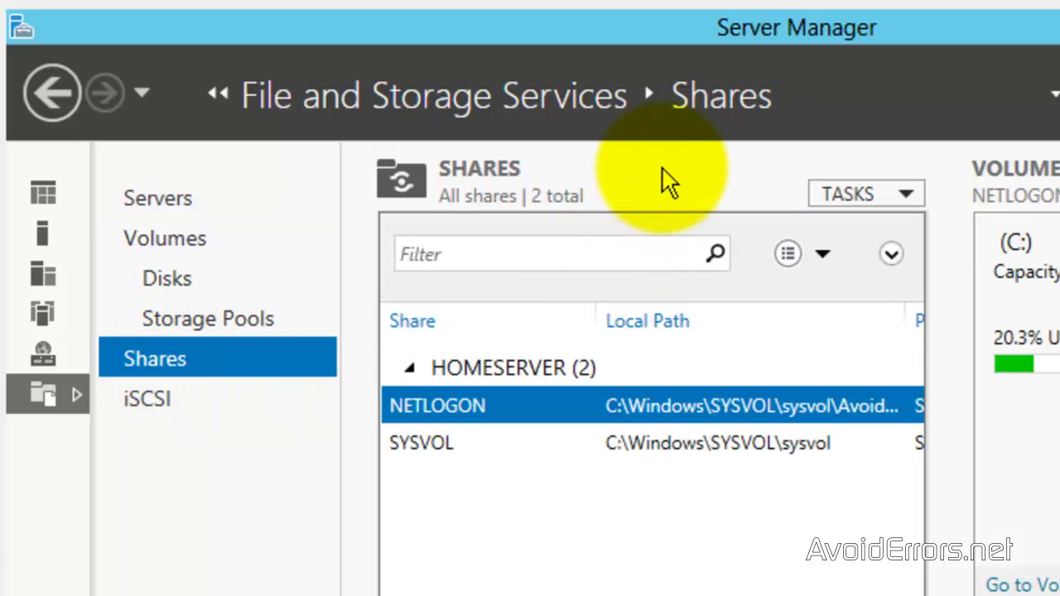
left_click(907, 195)
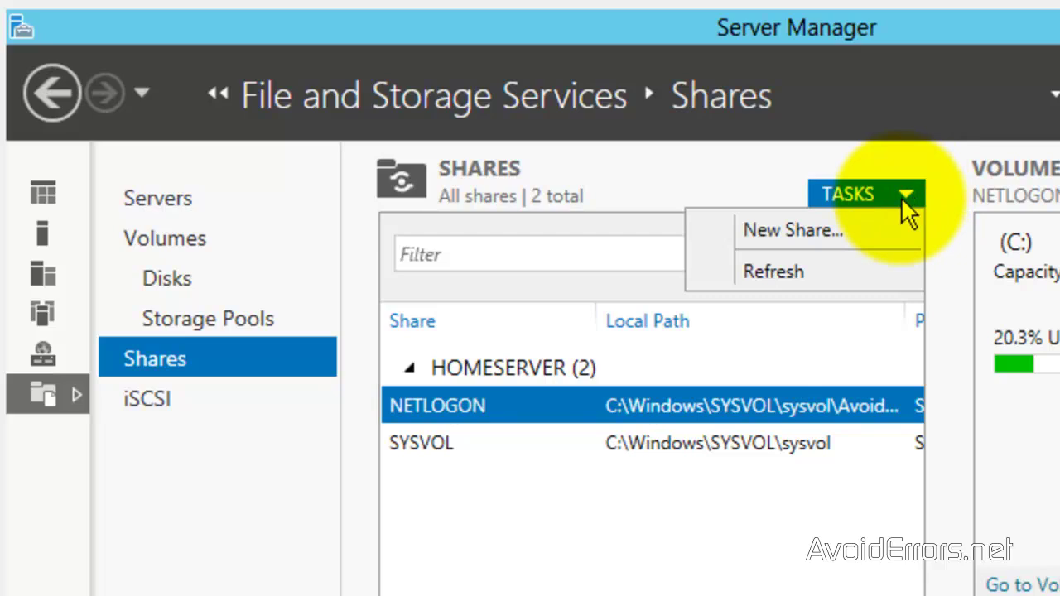
left_click(896, 230)
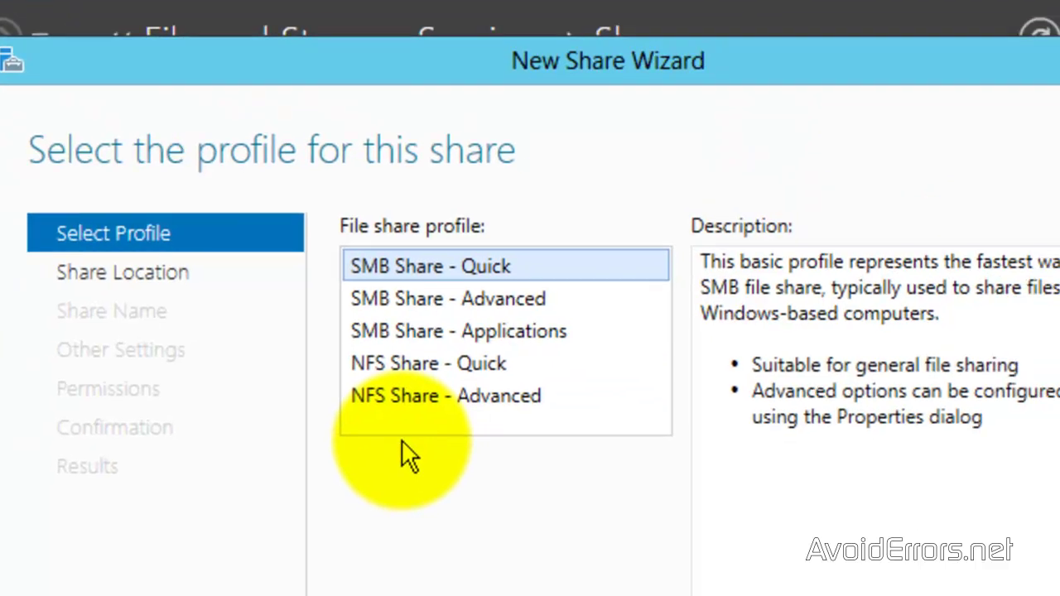
Step: Compare the descriptions of the file share profiles, choose SMB Share - Quick, and continue to the share location
left_click(417, 402)
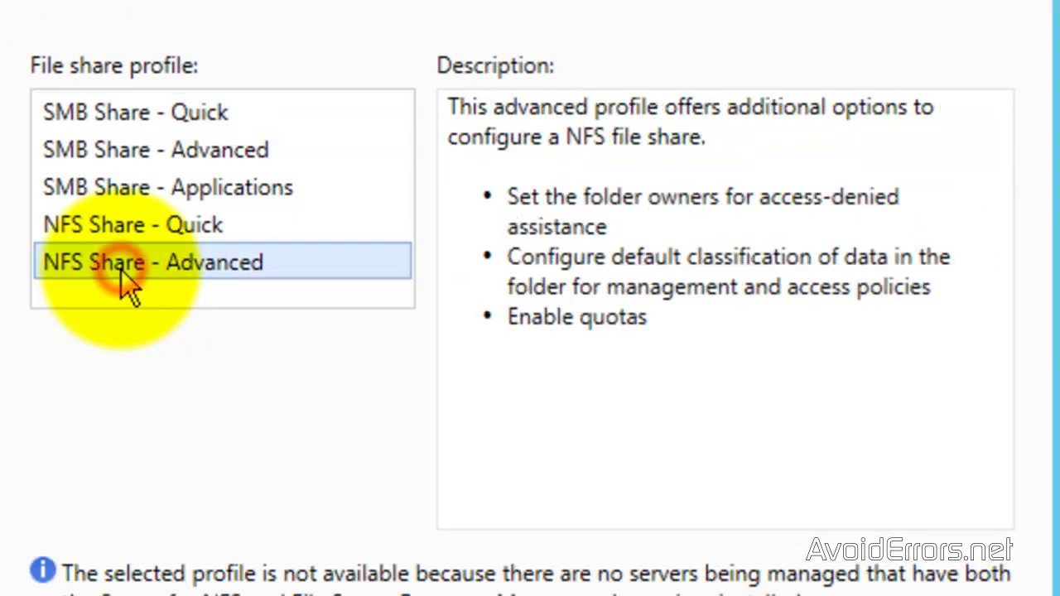
left_click(133, 229)
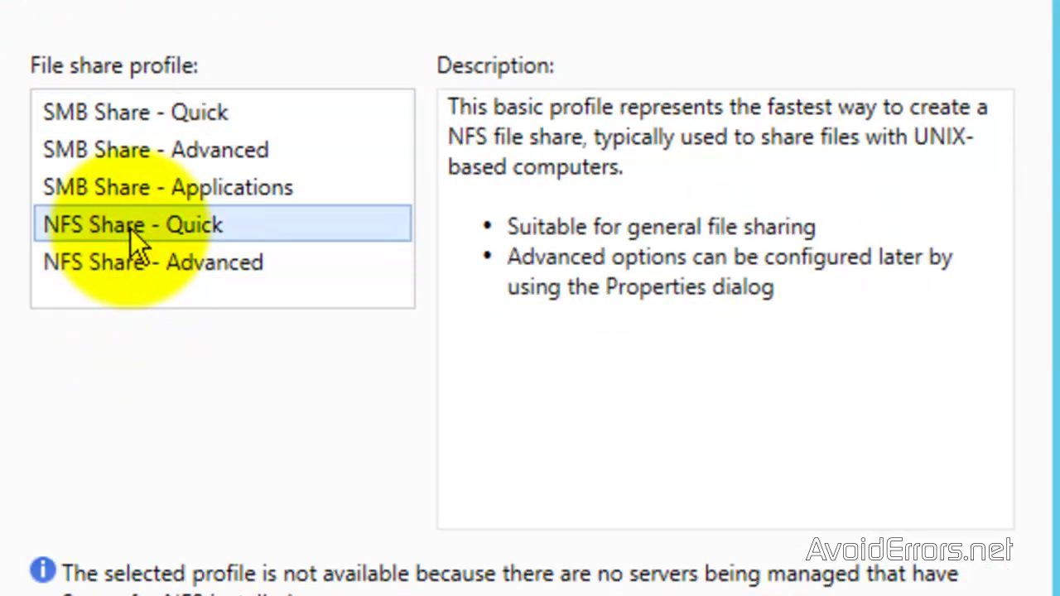
left_click(140, 187)
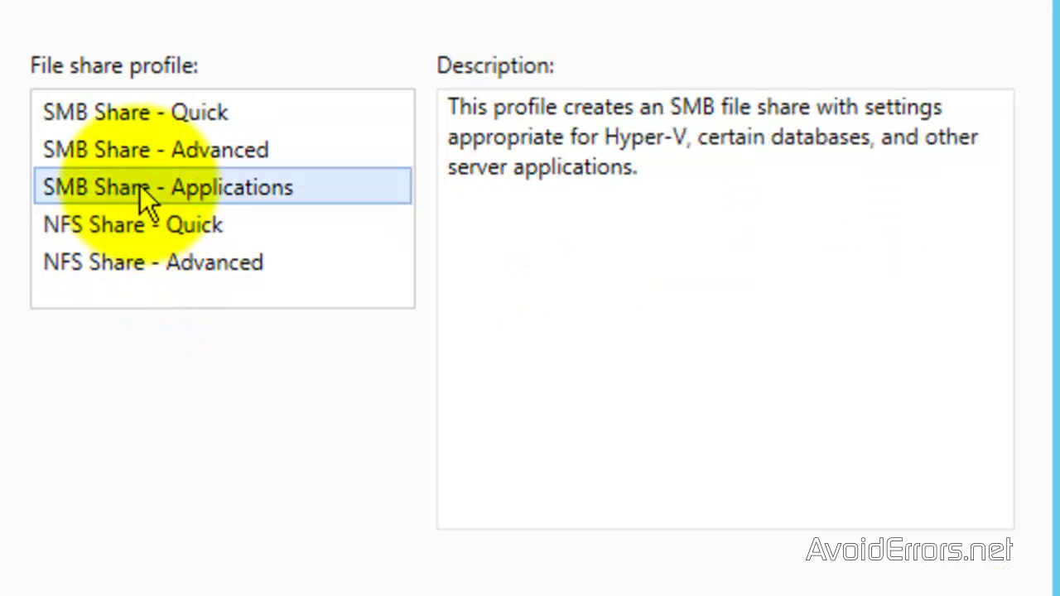
left_click(140, 114)
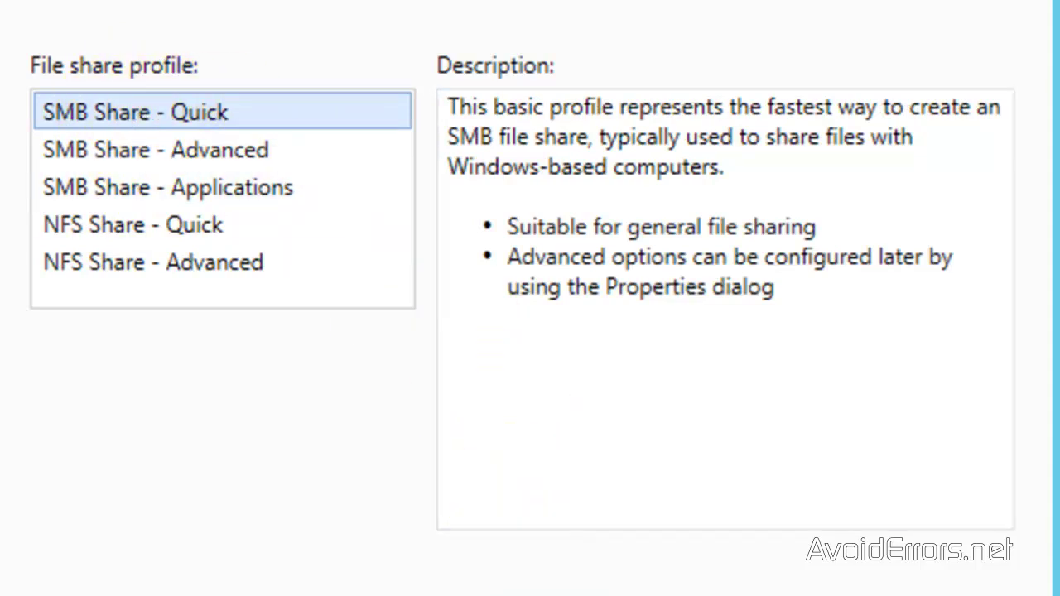
left_click(736, 554)
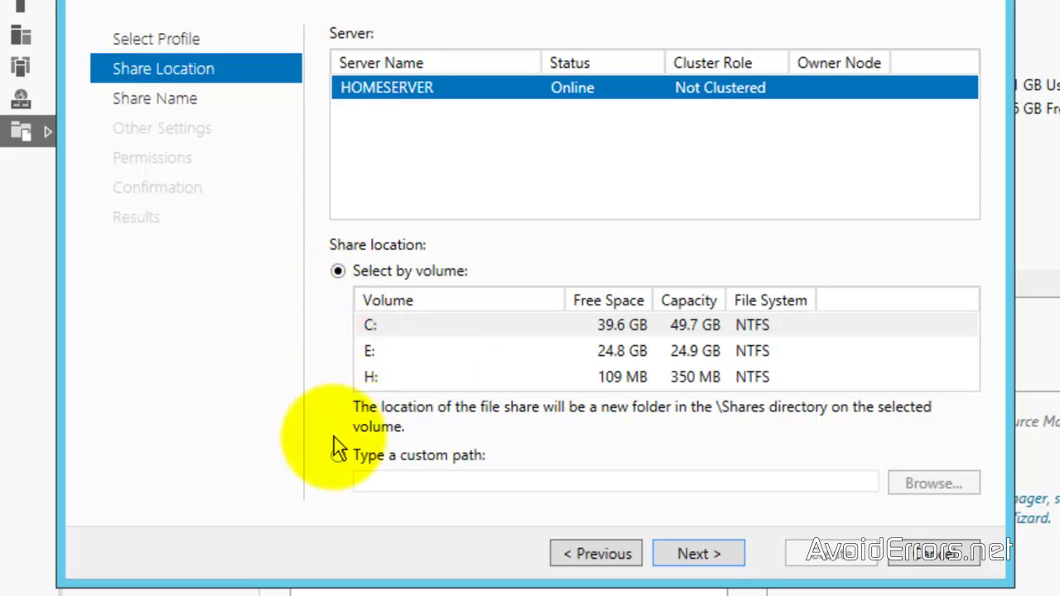
Step: Choose a custom path for the share location and create a folder named AvoidErrors on New Volume (E:)
left_click(338, 457)
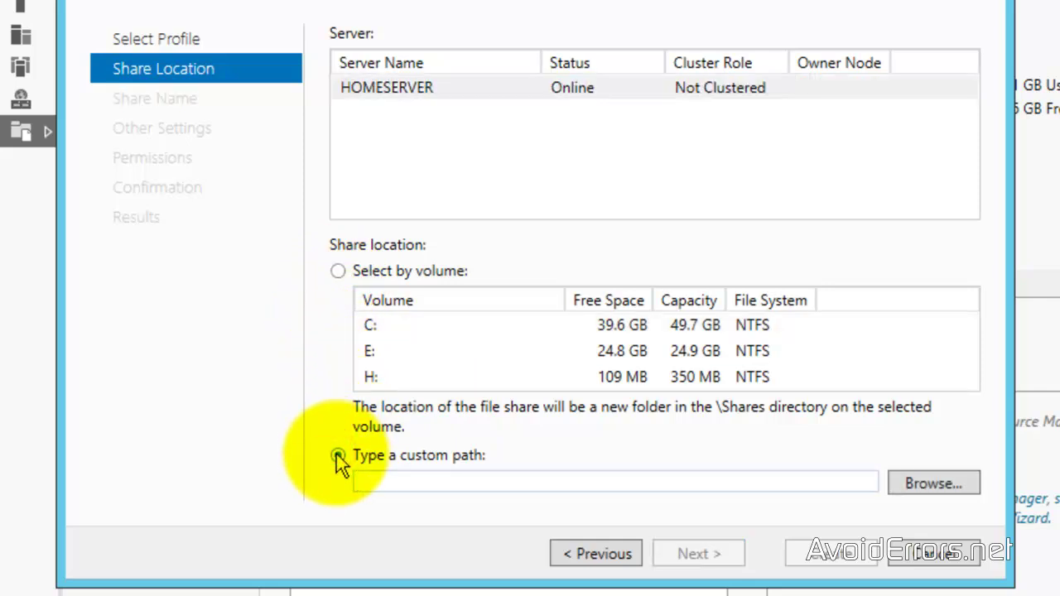
left_click(930, 482)
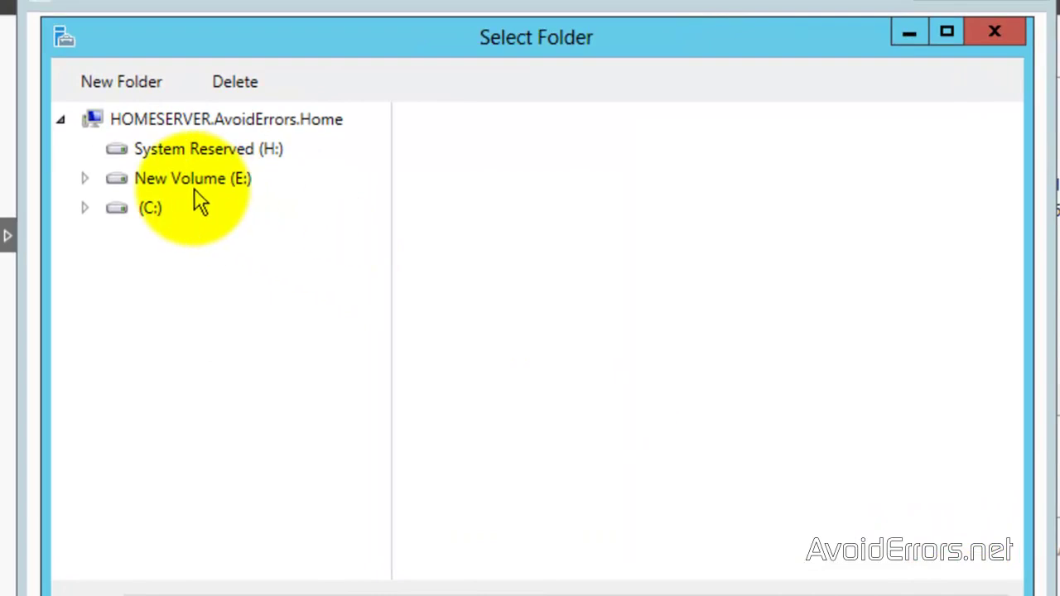
left_click(199, 197)
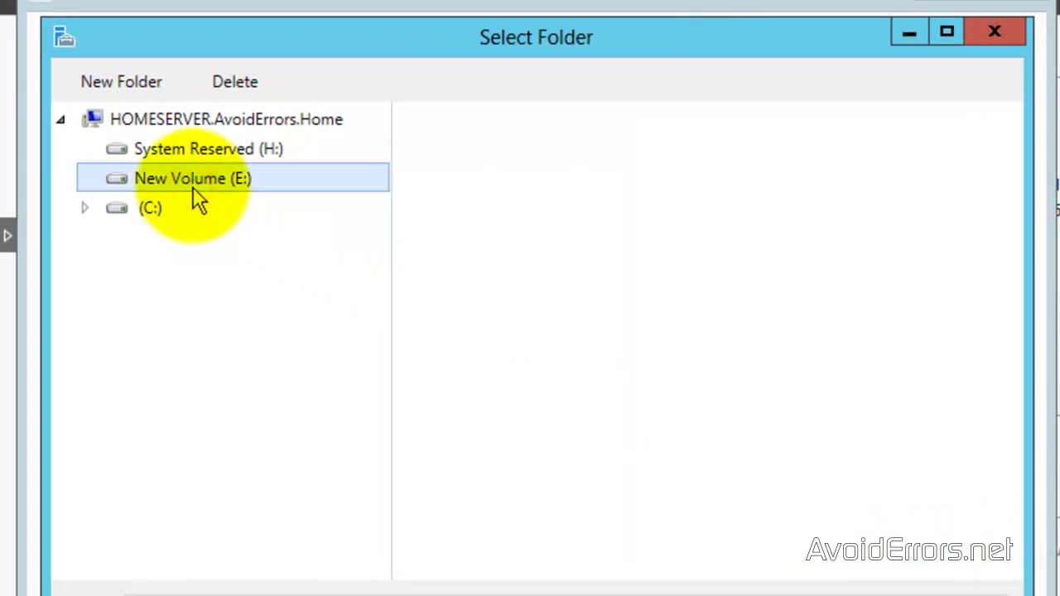
left_click(136, 84)
type("AvoidErrors")
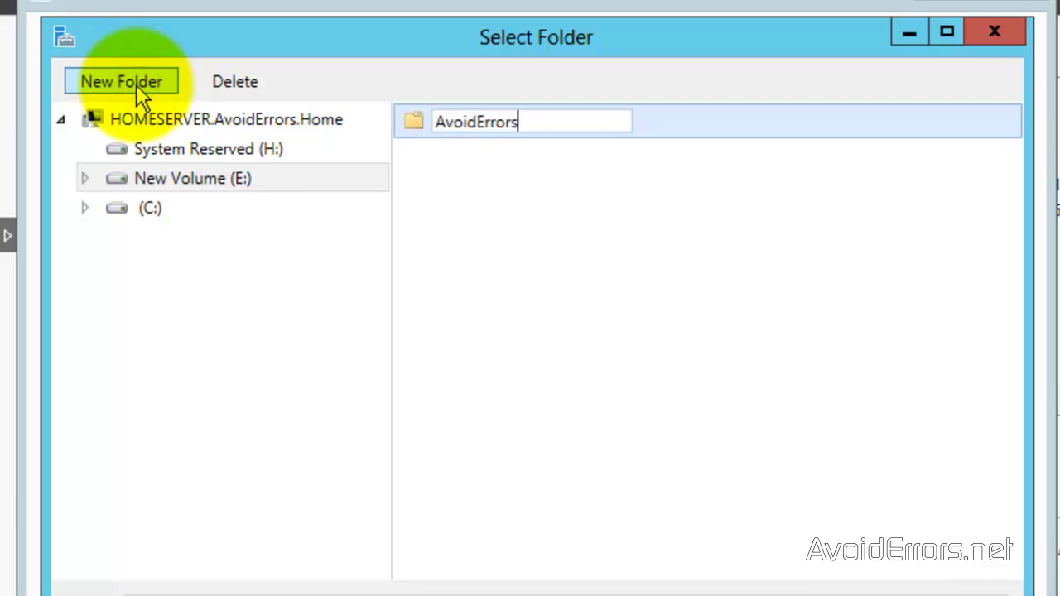
key("Return")
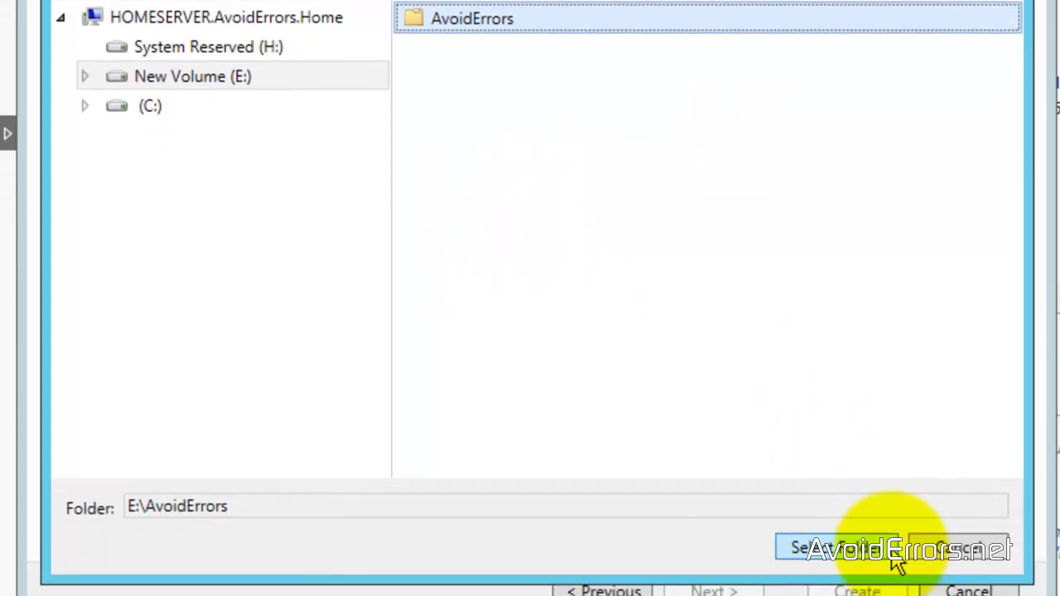
Step: Use E:\AvoidErrors as the share location and accept the default share name and other settings, continuing to the permissions
left_click(893, 555)
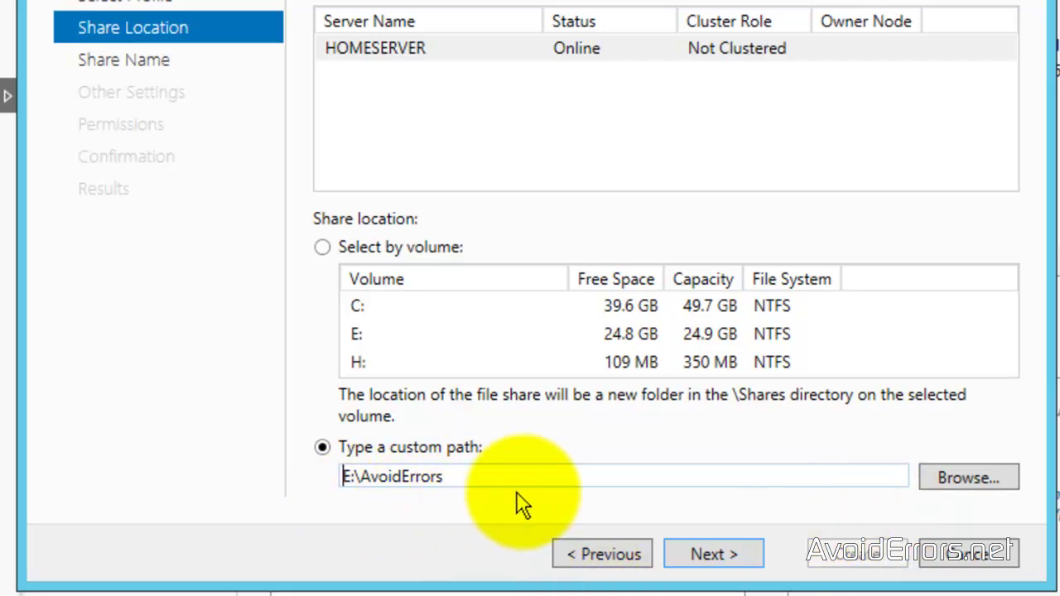
left_click(687, 560)
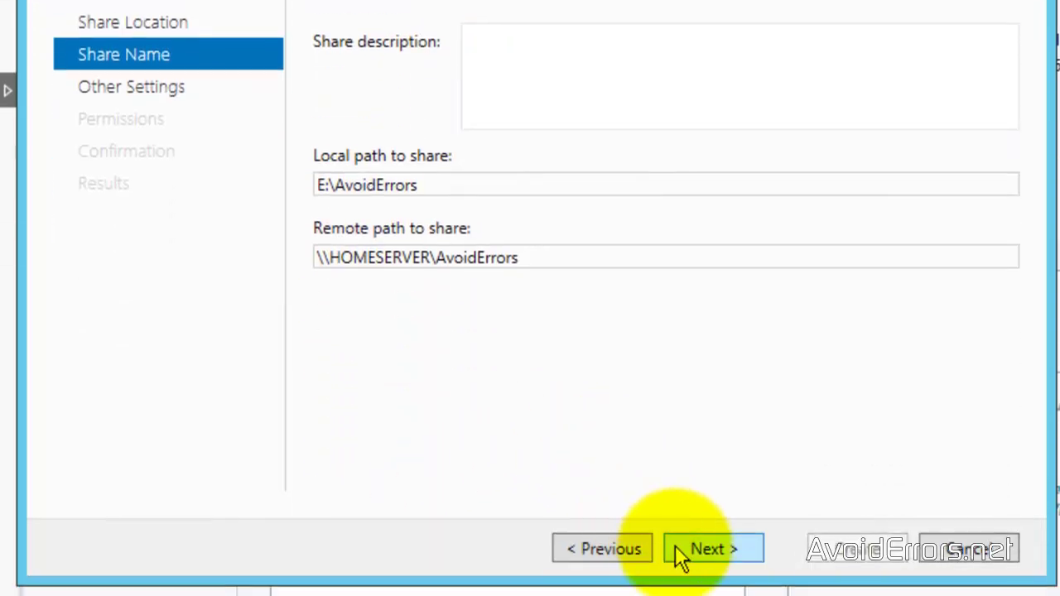
left_click(675, 545)
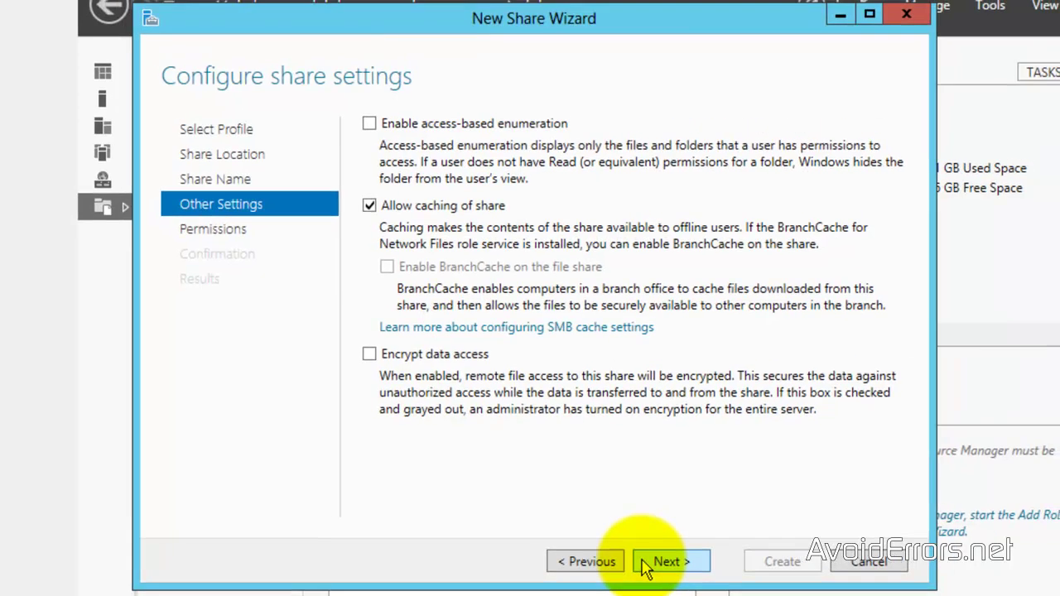
left_click(644, 565)
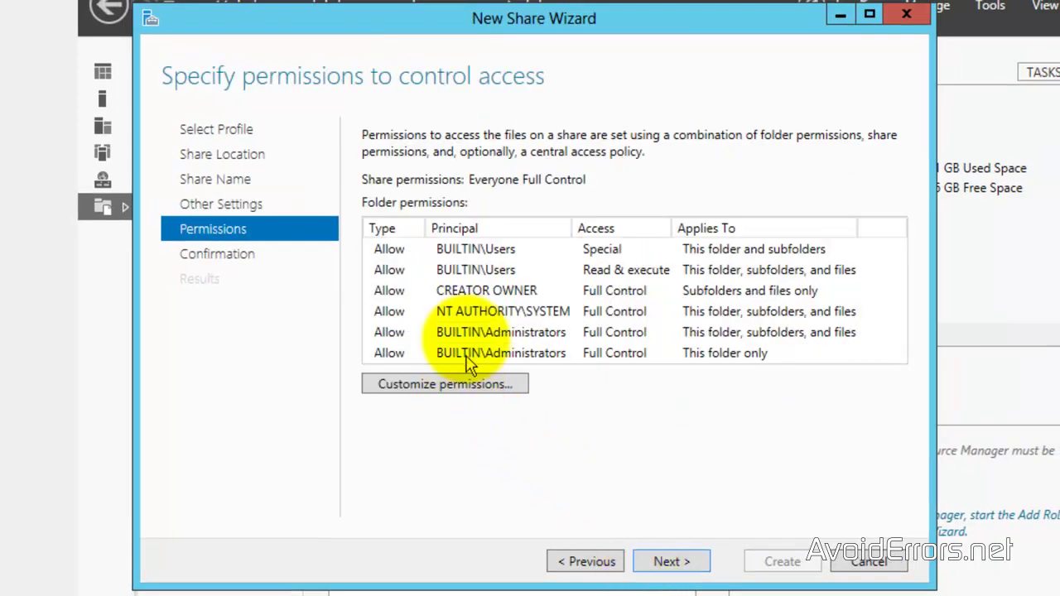
Step: Open the permission customization for the share and examine the folder permission entries for Users and Administrators
left_click(463, 257)
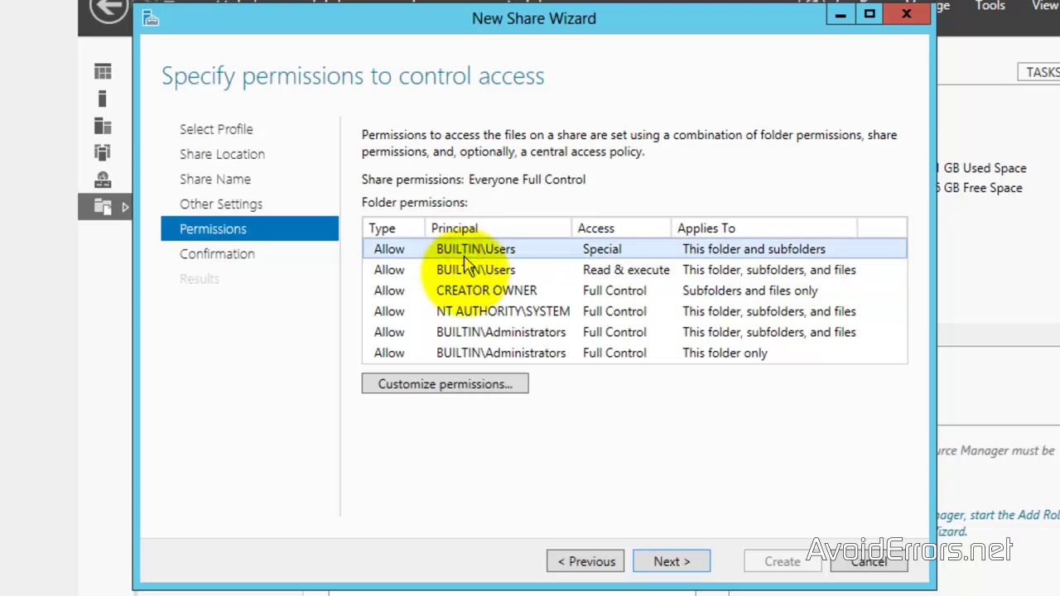
left_click(434, 385)
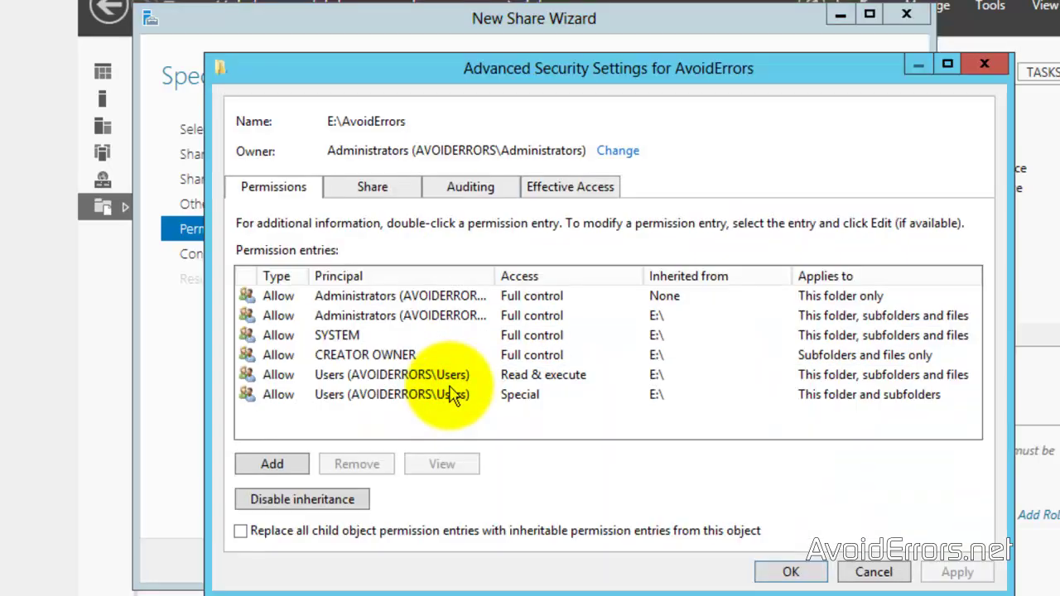
left_click(418, 317)
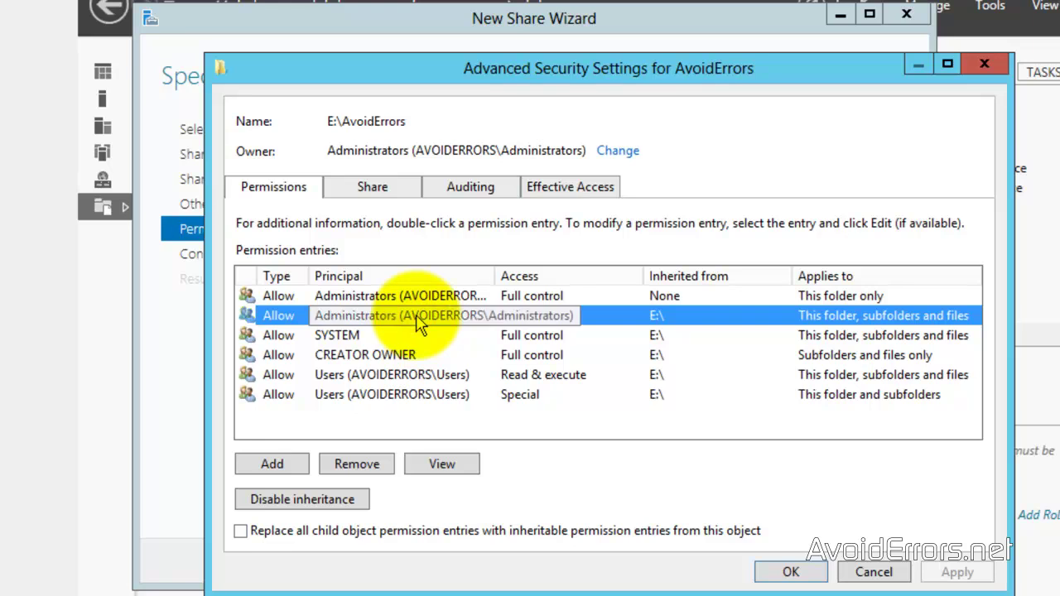
Step: Examine the Everyone entry in the share permissions, including its Full Control option, and leave the security settings without changing them
left_click(404, 188)
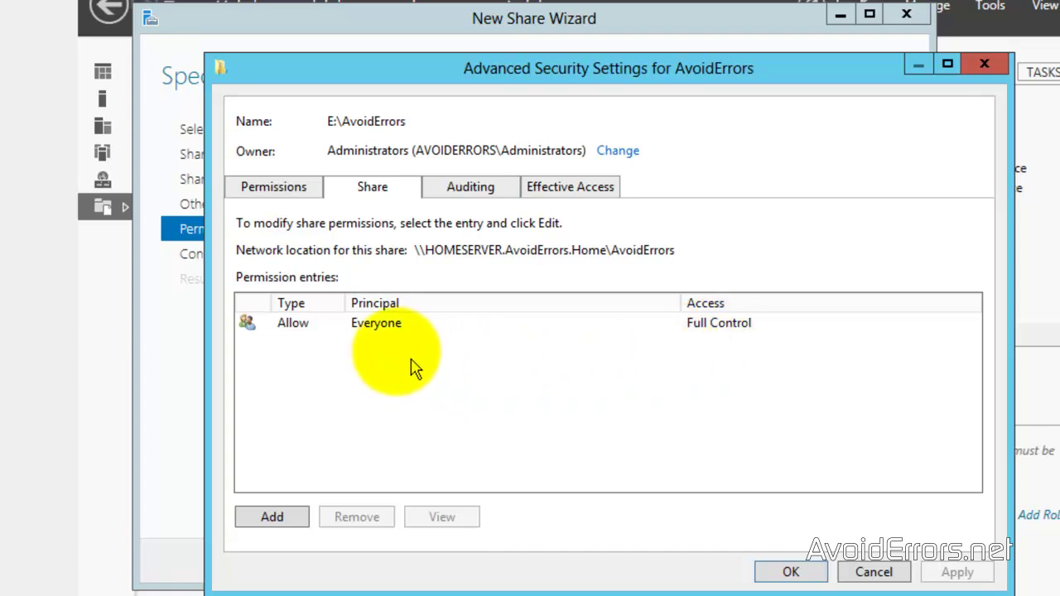
left_click(372, 325)
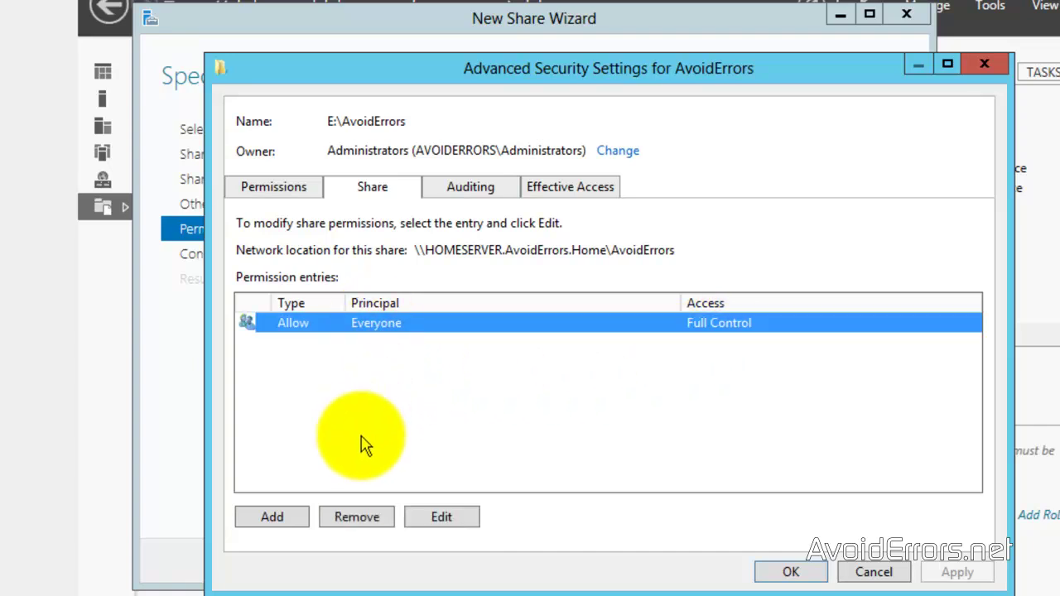
left_click(438, 518)
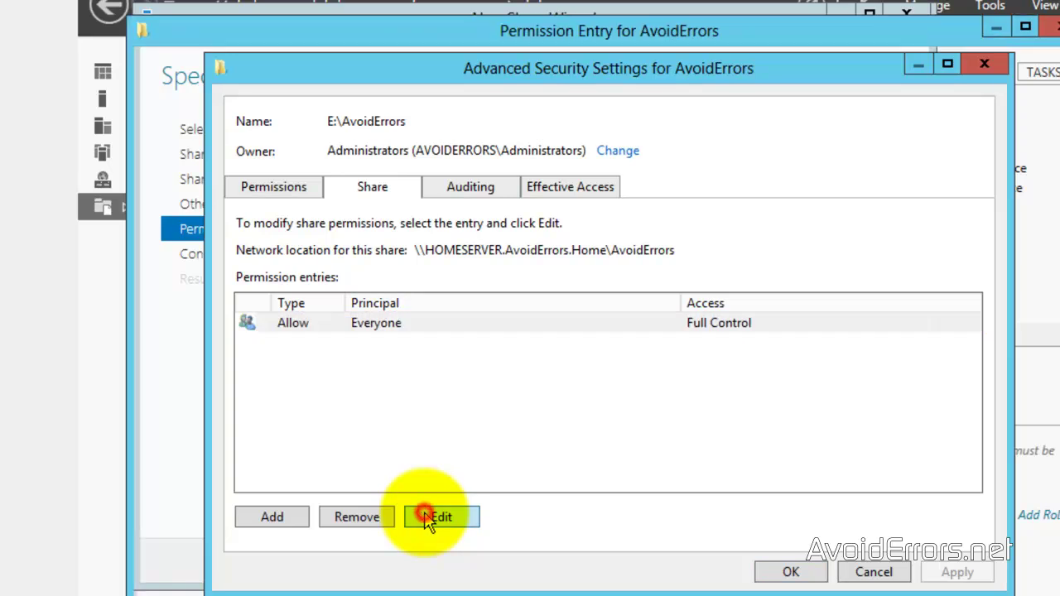
left_click(231, 214)
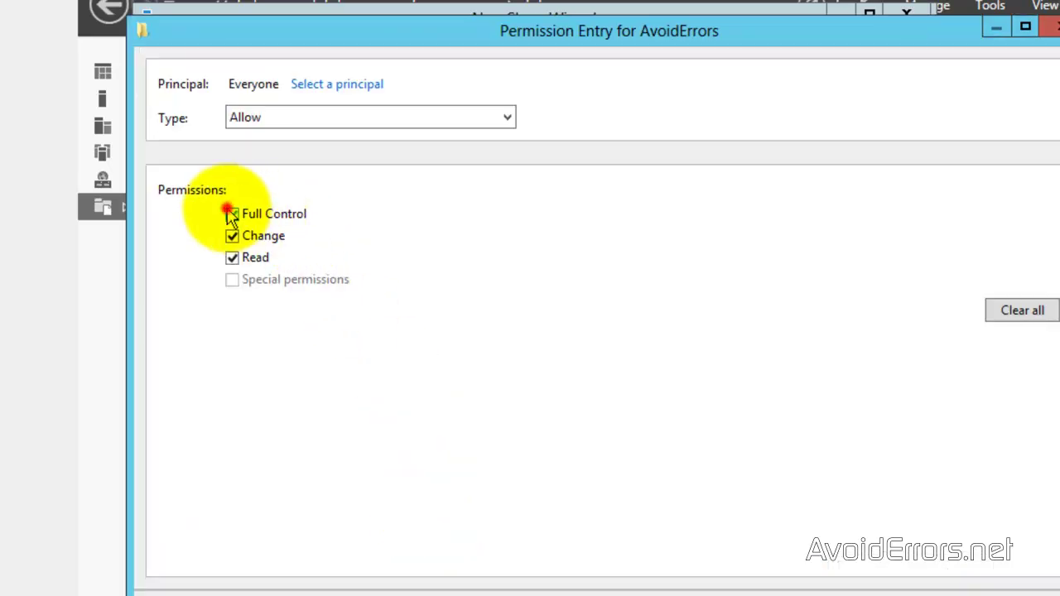
left_click(232, 214)
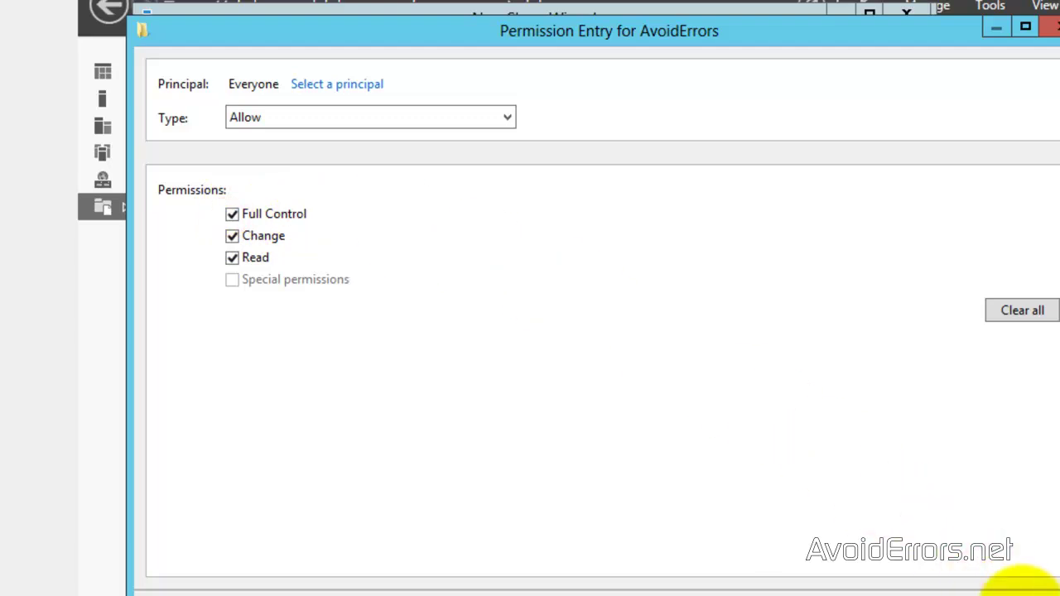
left_click(1031, 586)
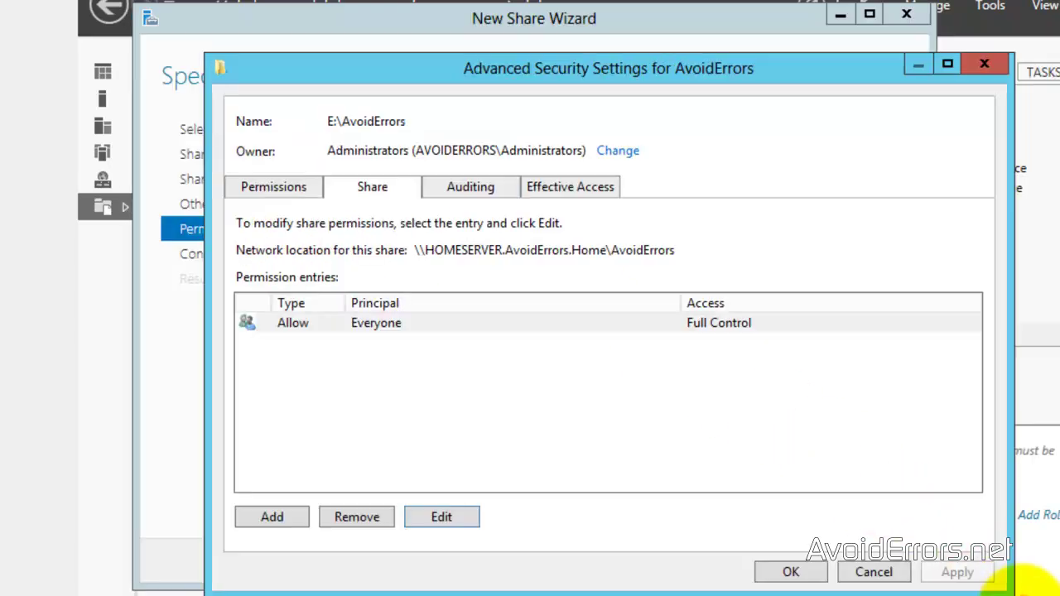
left_click(866, 573)
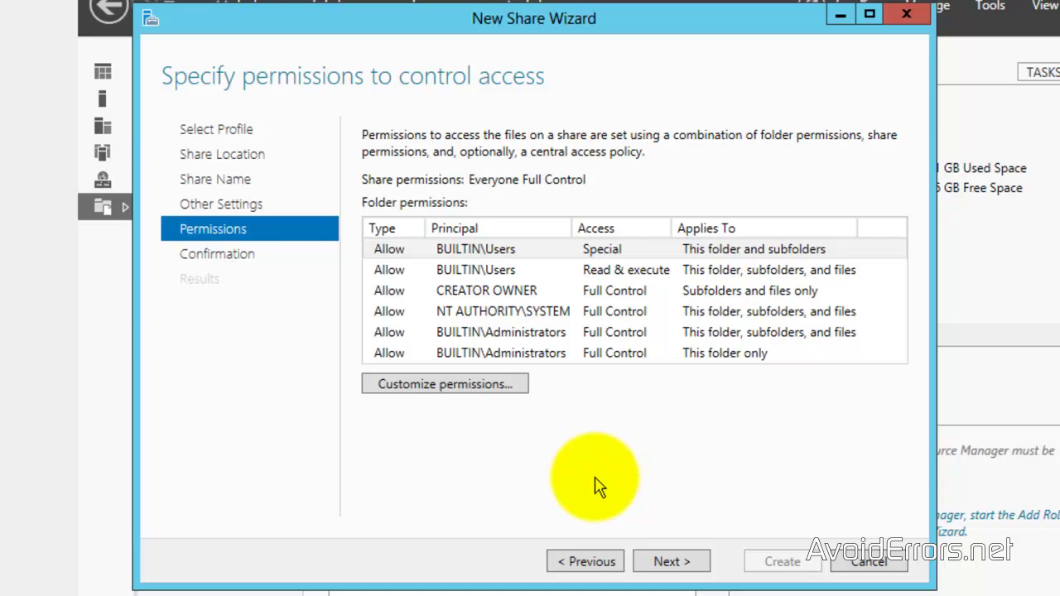
Step: Proceed to the confirmation, create the AvoidErrors share, and close the wizard
left_click(700, 562)
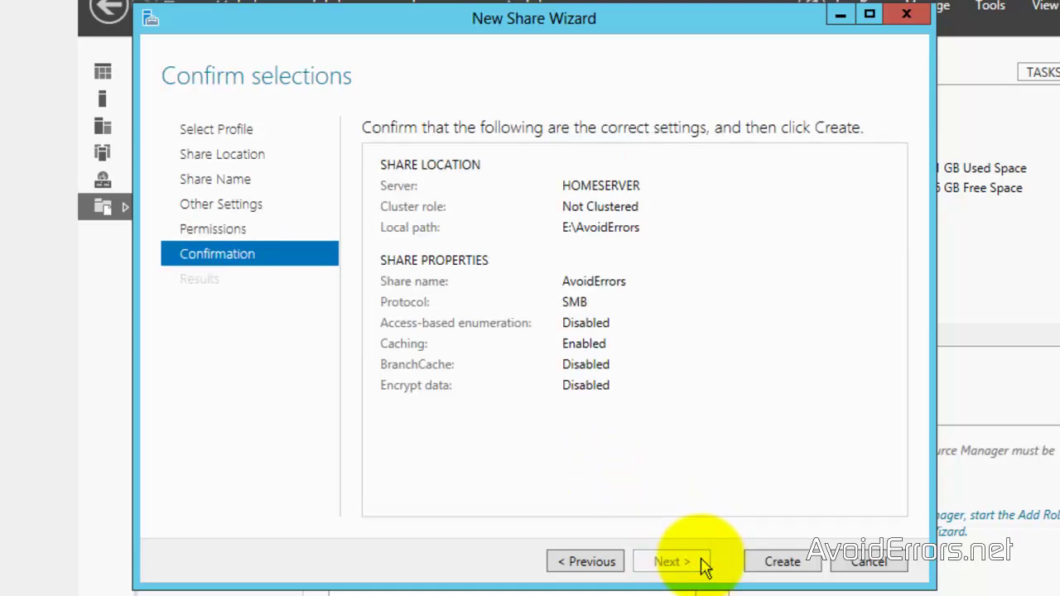
left_click(755, 561)
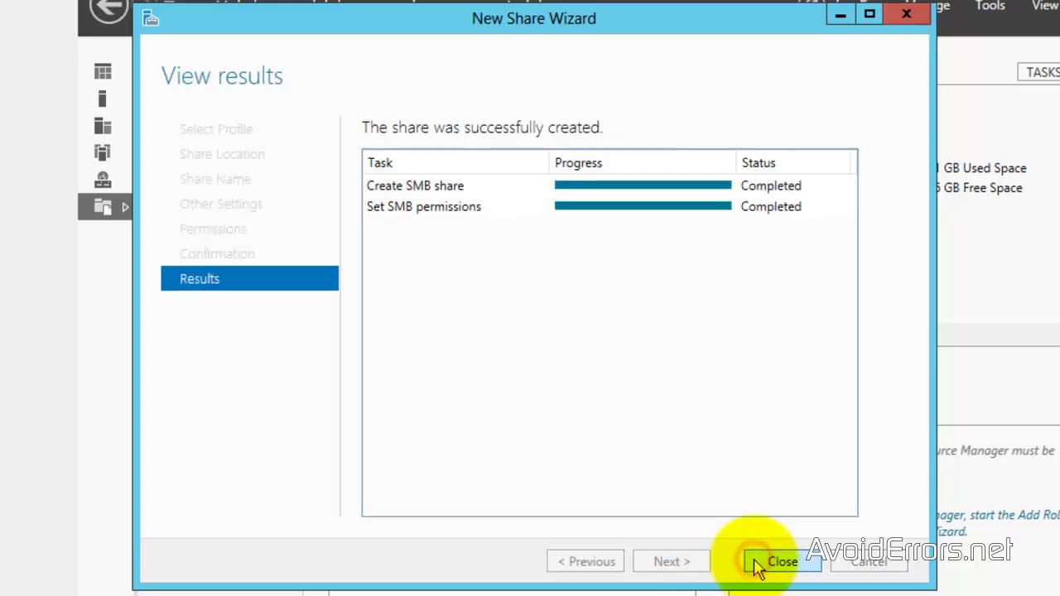
left_click(757, 562)
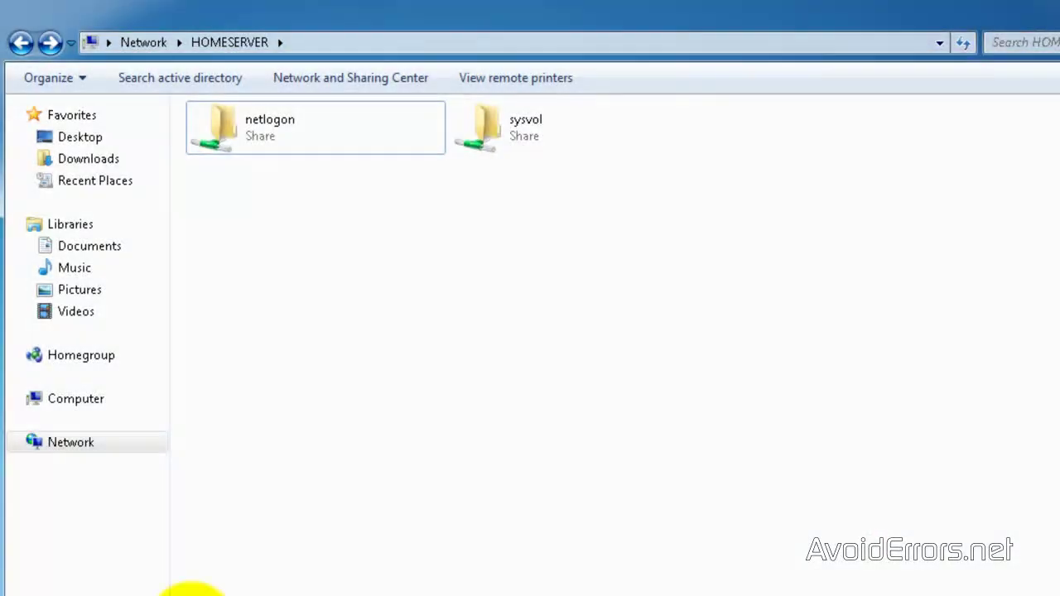
Step: In Windows Explorer on the client computer, refresh the HOMESERVER network location and open the AvoidErrors share
right_click(479, 312)
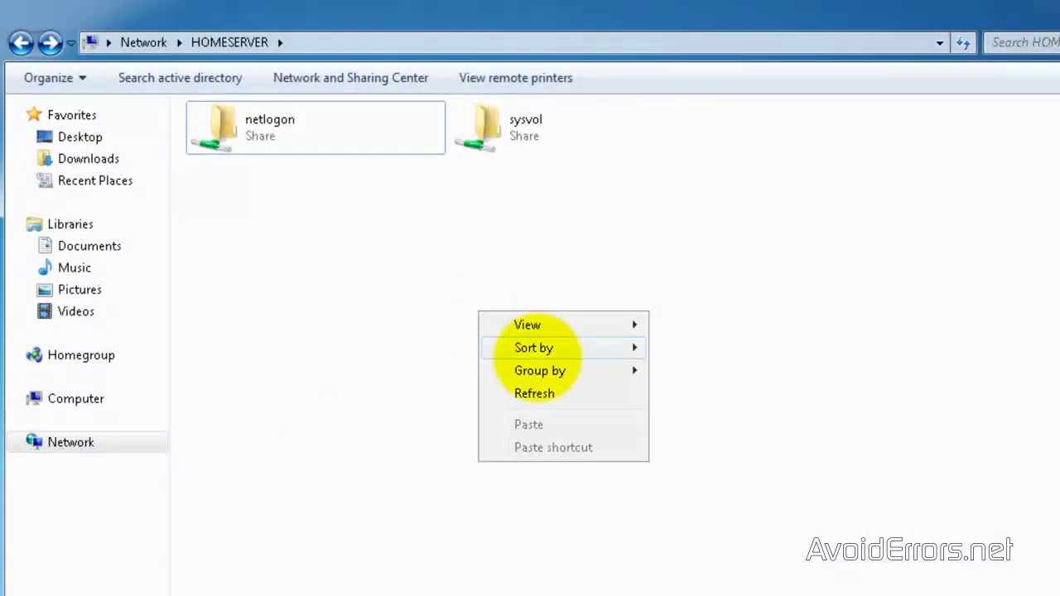
left_click(539, 396)
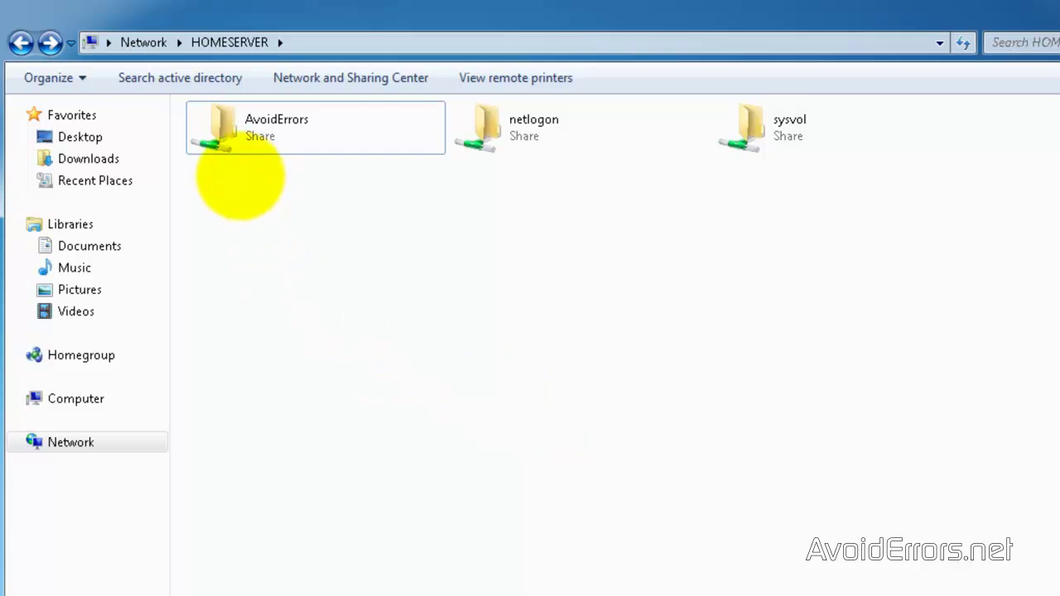
double_click(246, 124)
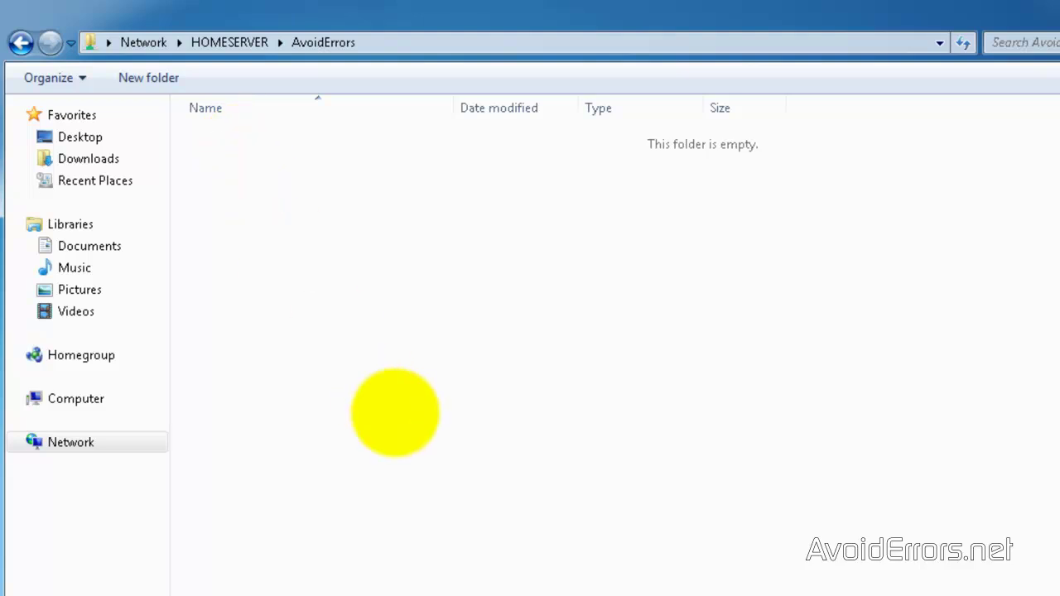
Step: Leave the share on the client, switch to Server Manager on the server, and open New Volume (E:) from Disk Management in Computer Management
left_click(21, 41)
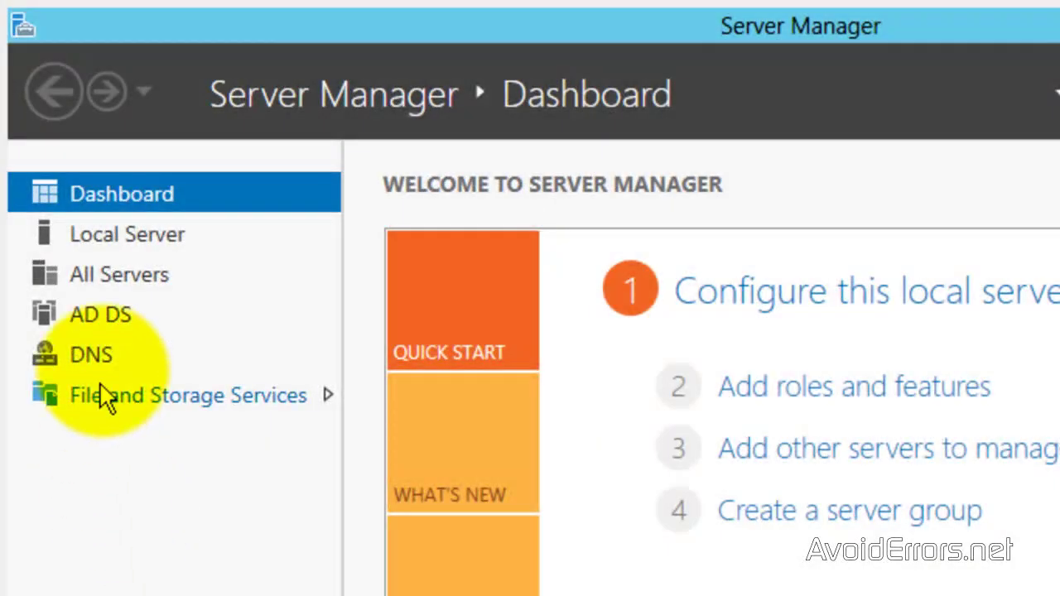
left_click(115, 239)
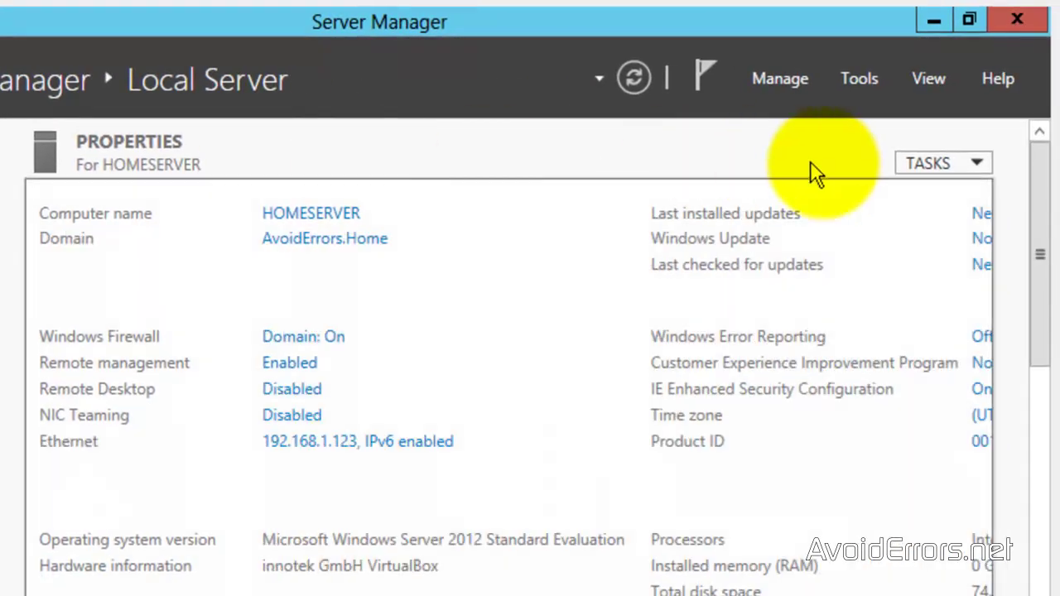
left_click(980, 166)
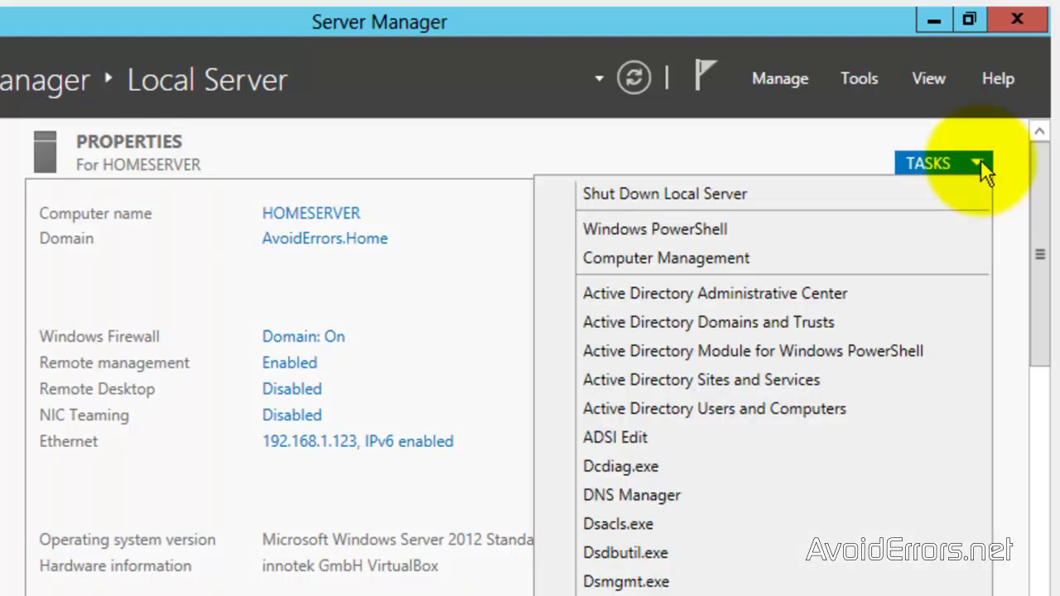
left_click(961, 257)
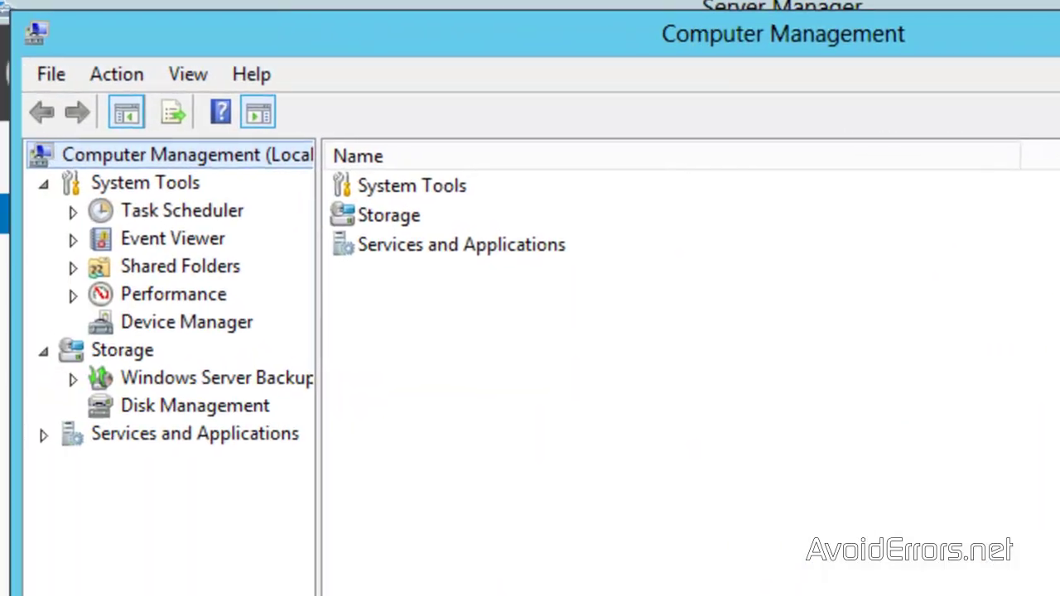
left_click(240, 411)
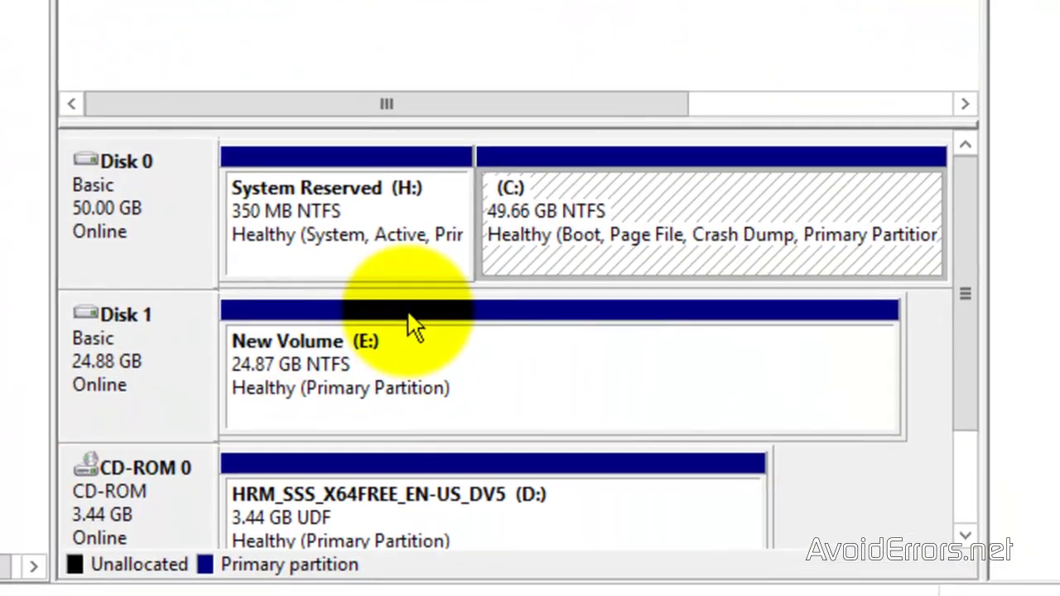
right_click(408, 291)
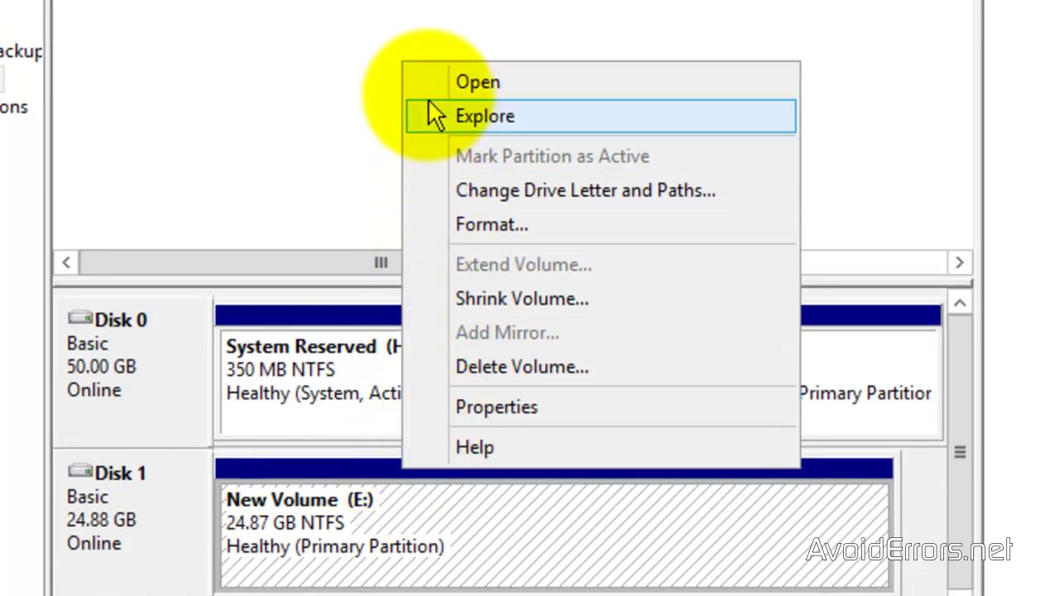
left_click(428, 85)
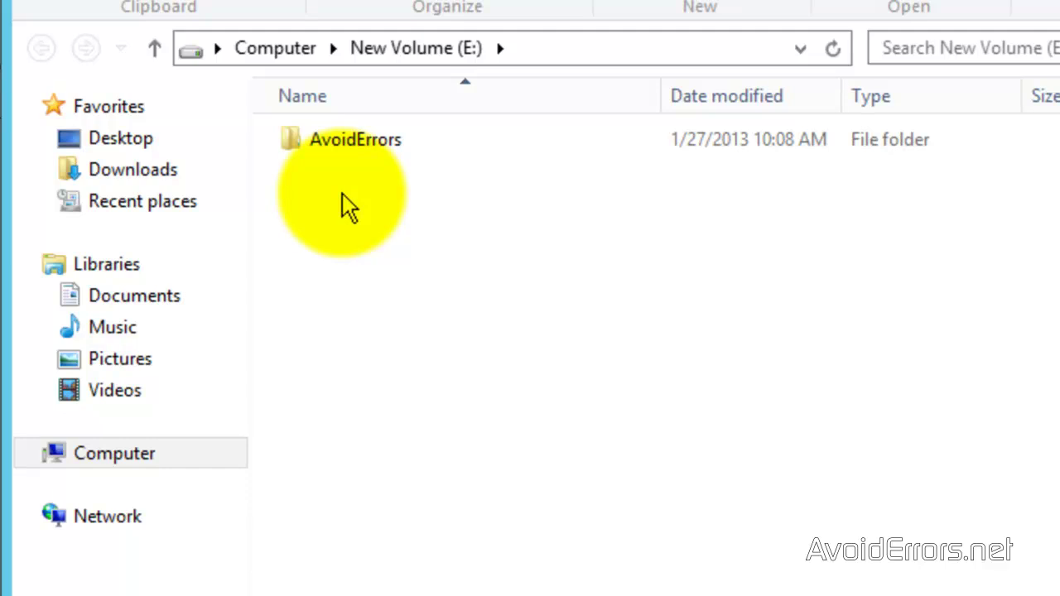
Step: Create a new folder named AvoidErrors-1 on New Volume (E:)
right_click(342, 194)
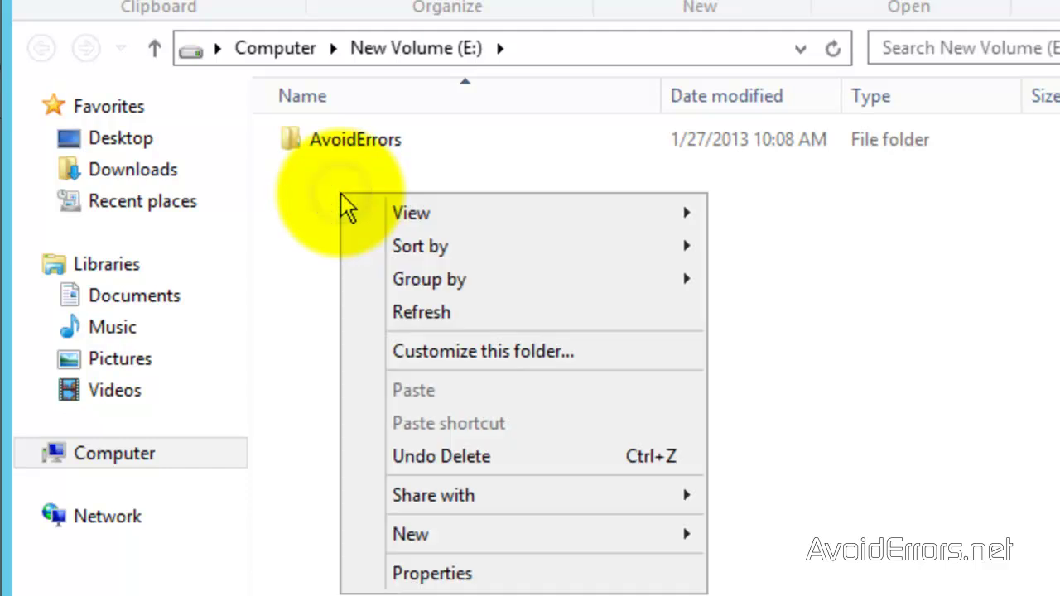
mouse_move(352, 545)
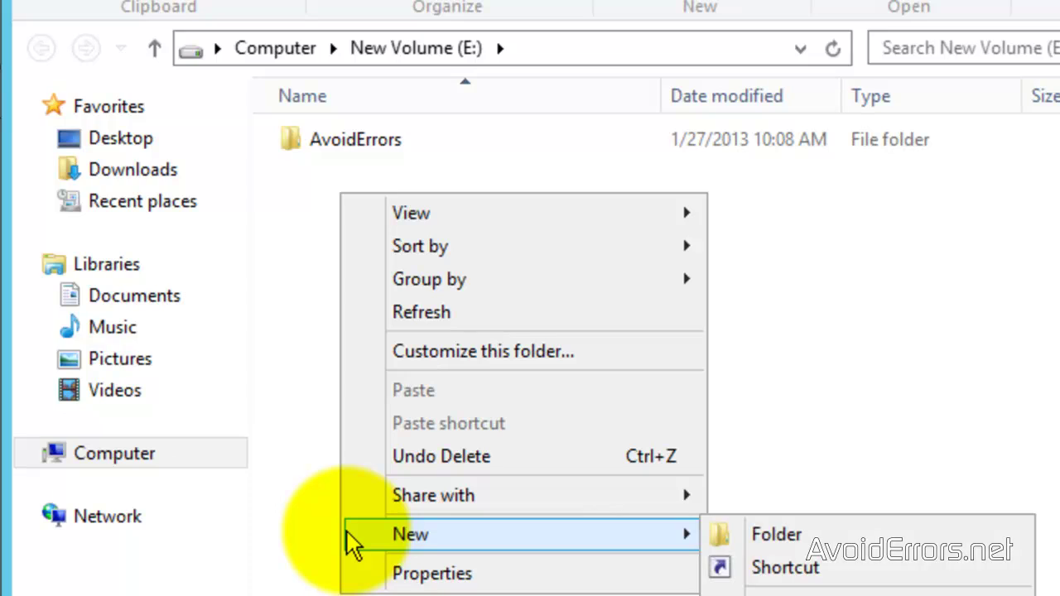
left_click(777, 535)
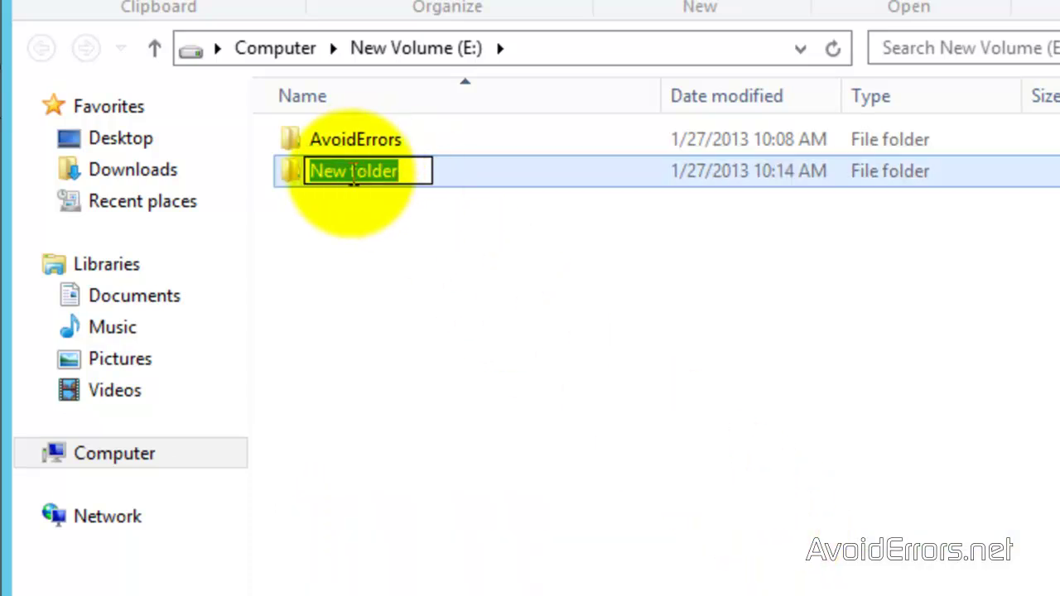
right_click(352, 174)
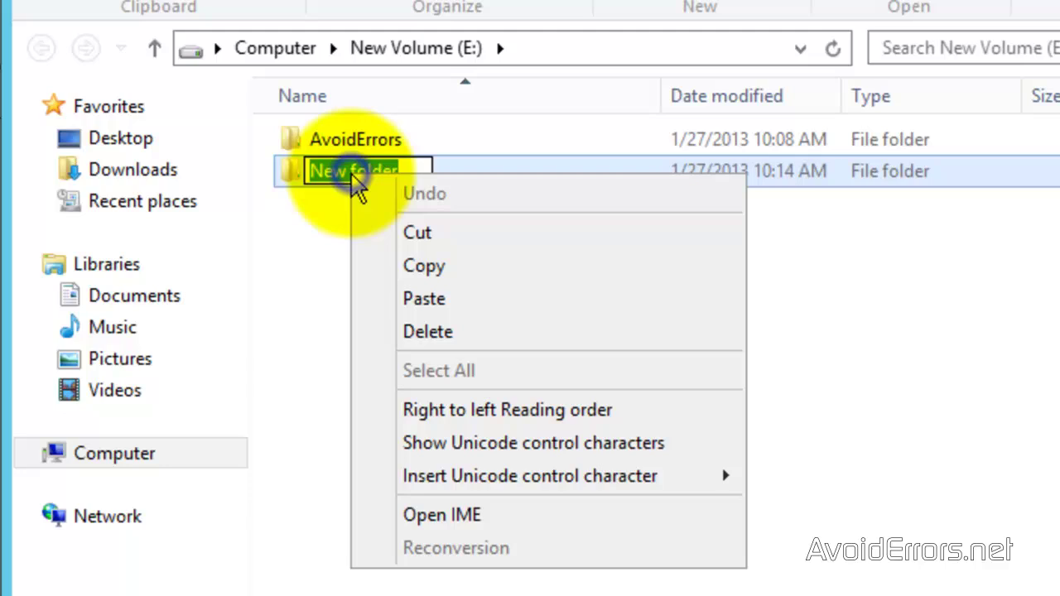
left_click(368, 299)
left_click(371, 300)
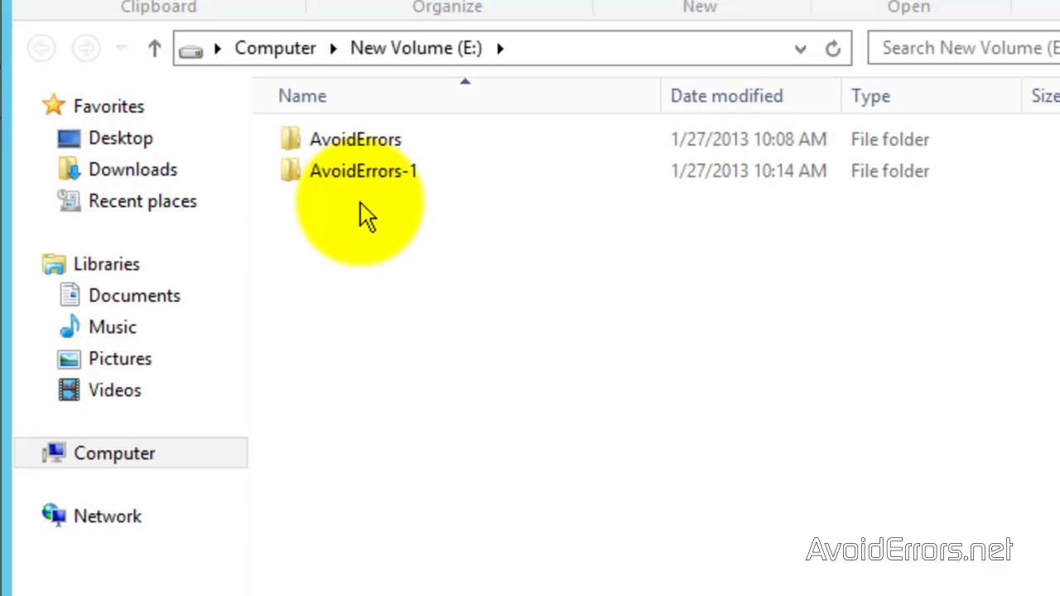
Step: Enable advanced sharing for the AvoidErrors-1 folder under the share name AvoidErrors-1 and allow Everyone Full Control in its share permissions
right_click(356, 174)
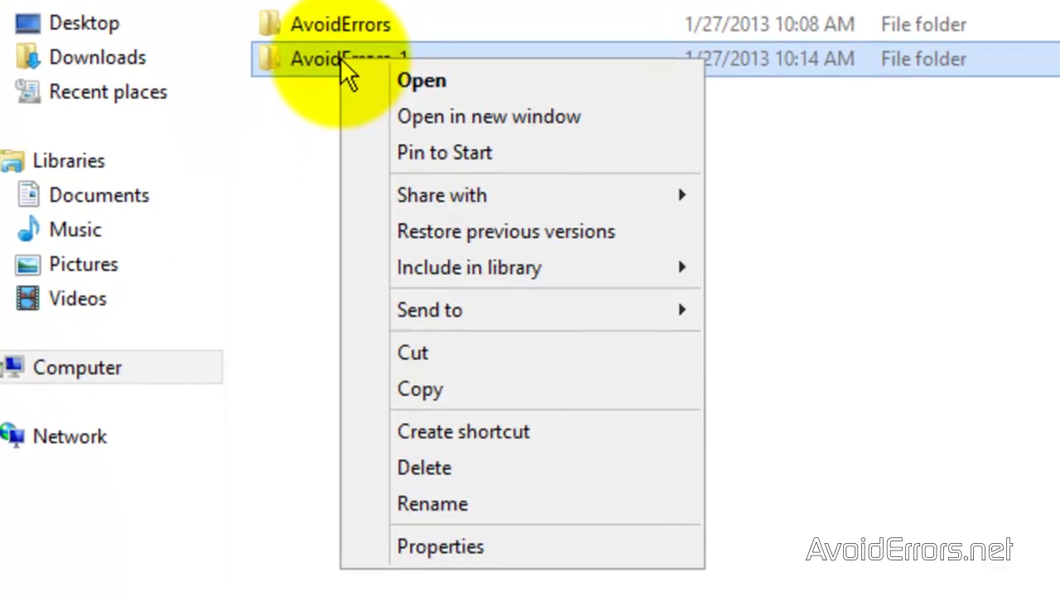
left_click(358, 559)
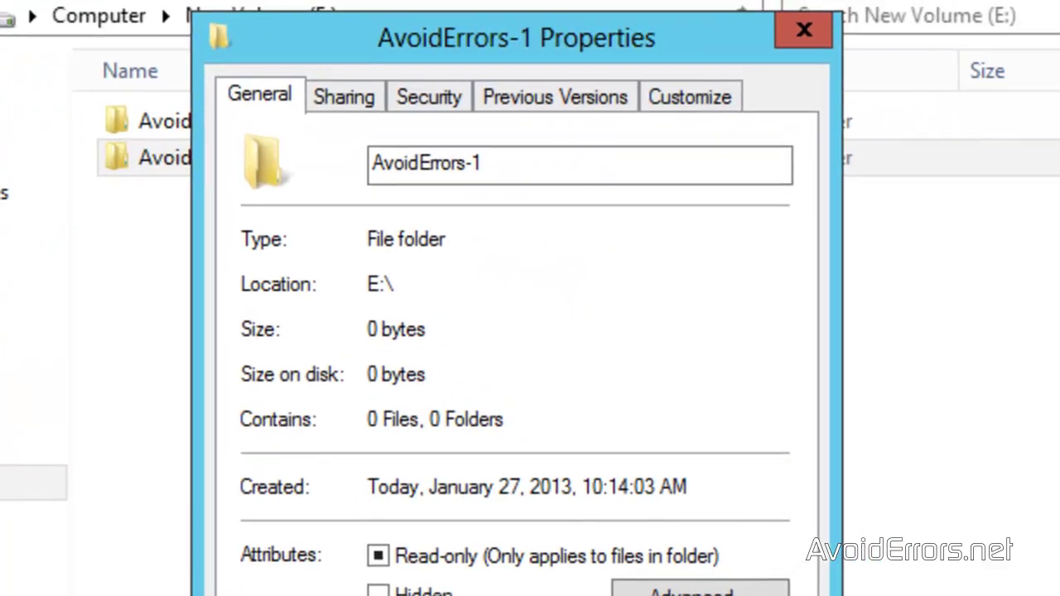
left_click(316, 107)
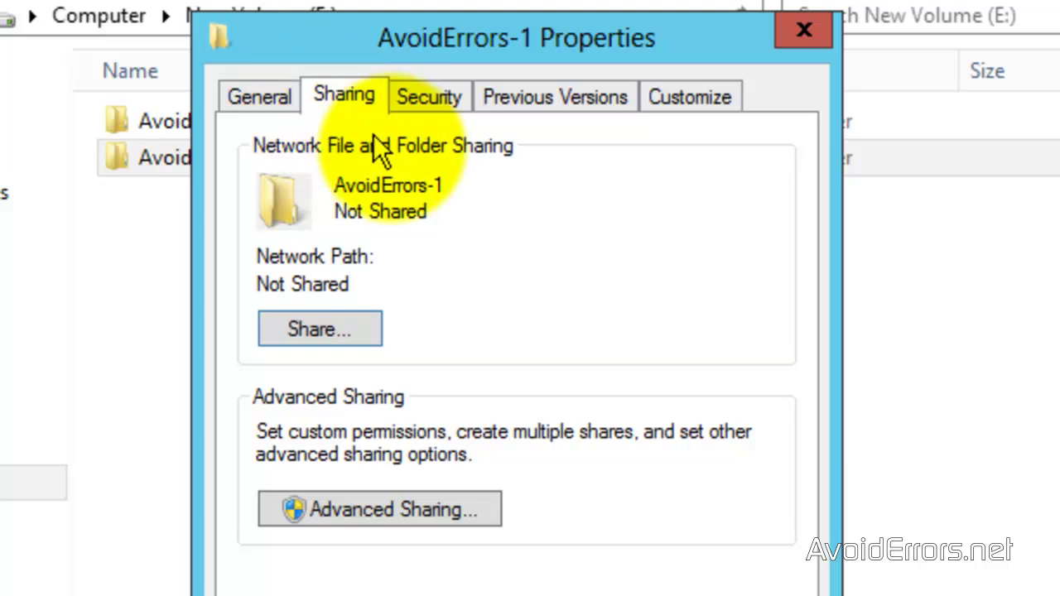
left_click(483, 514)
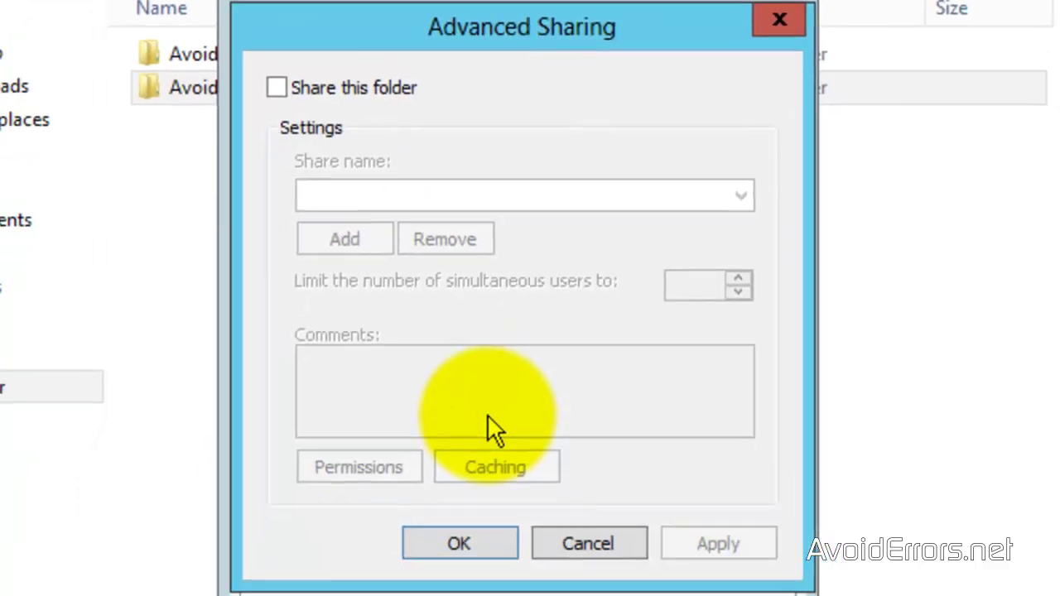
left_click(278, 86)
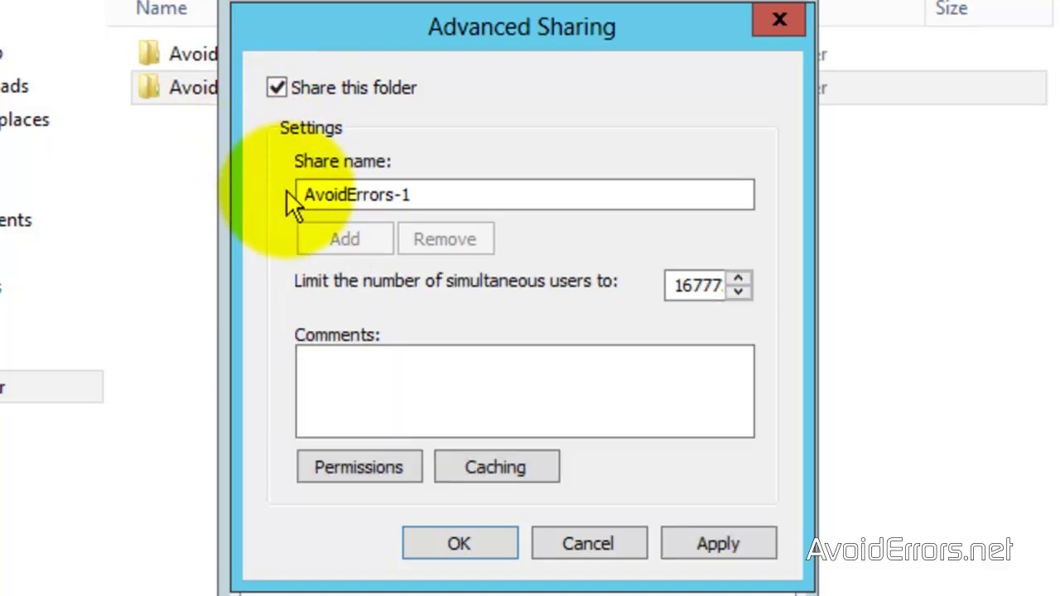
left_click(320, 462)
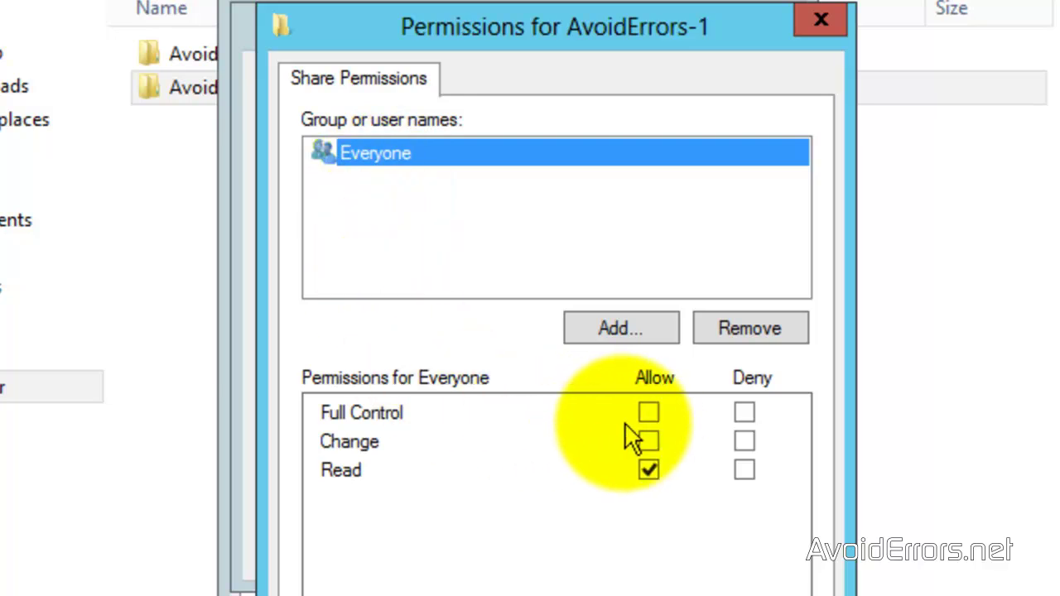
left_click(648, 413)
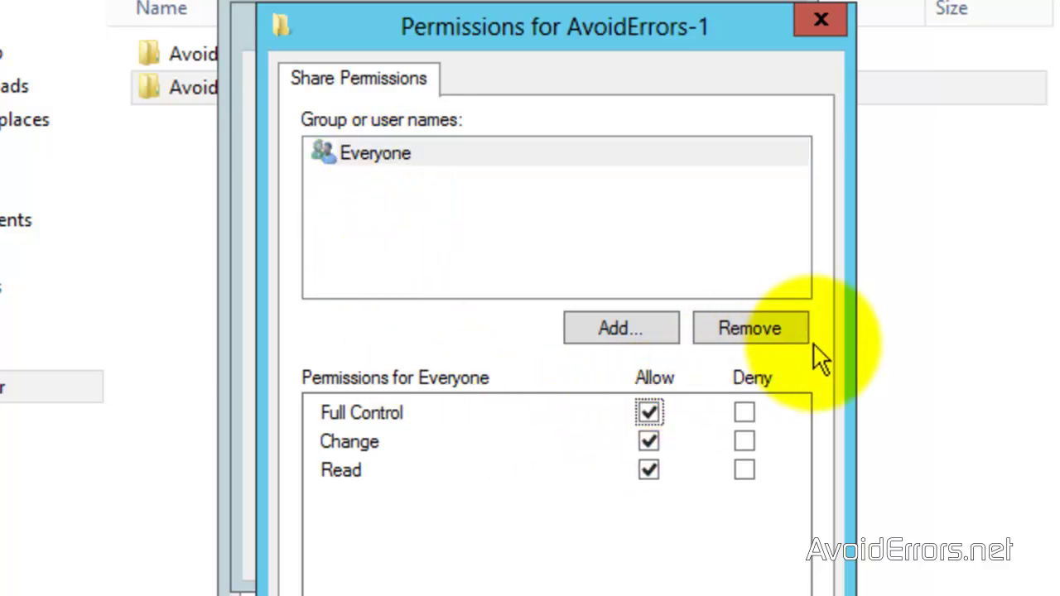
left_click(653, 336)
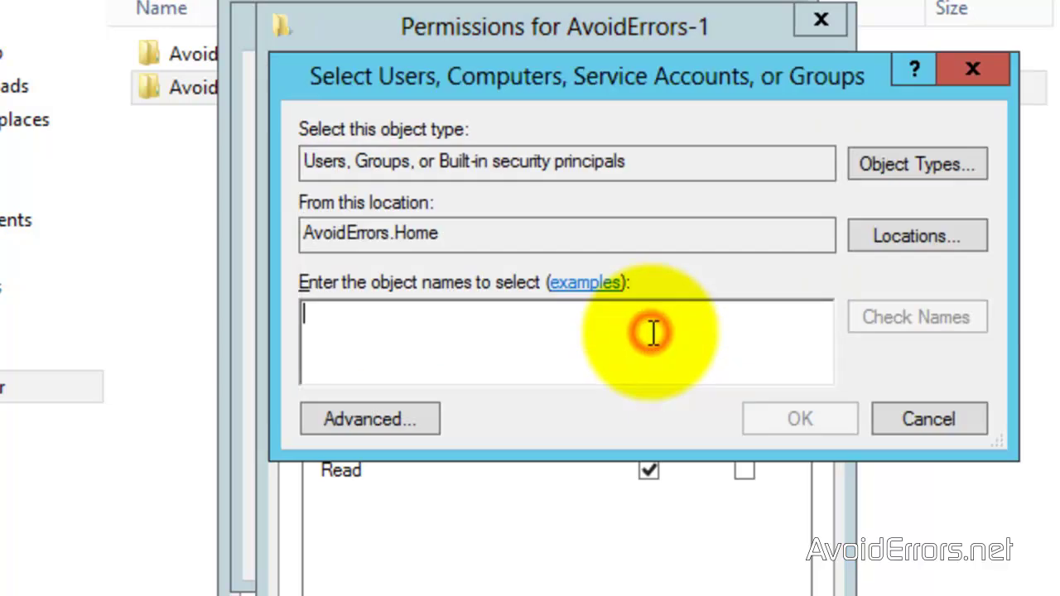
type("admin")
left_click(931, 319)
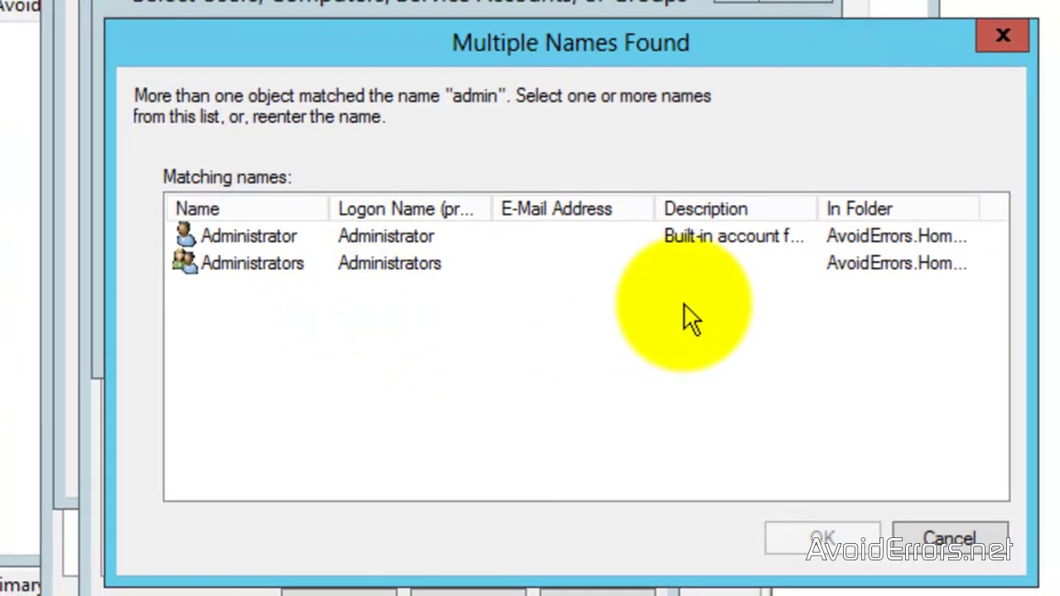
left_click(998, 34)
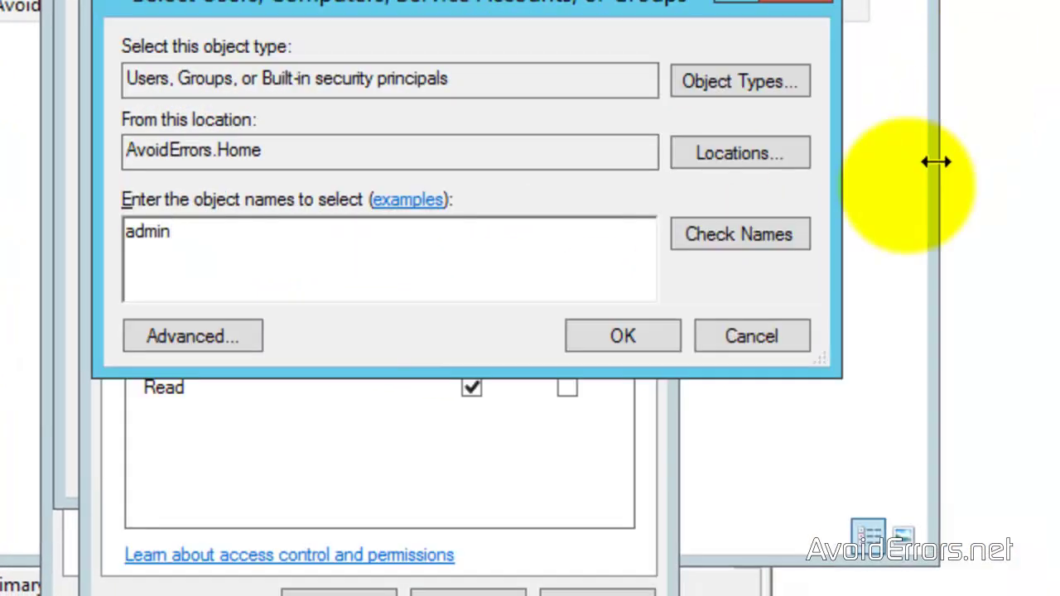
left_click(770, 318)
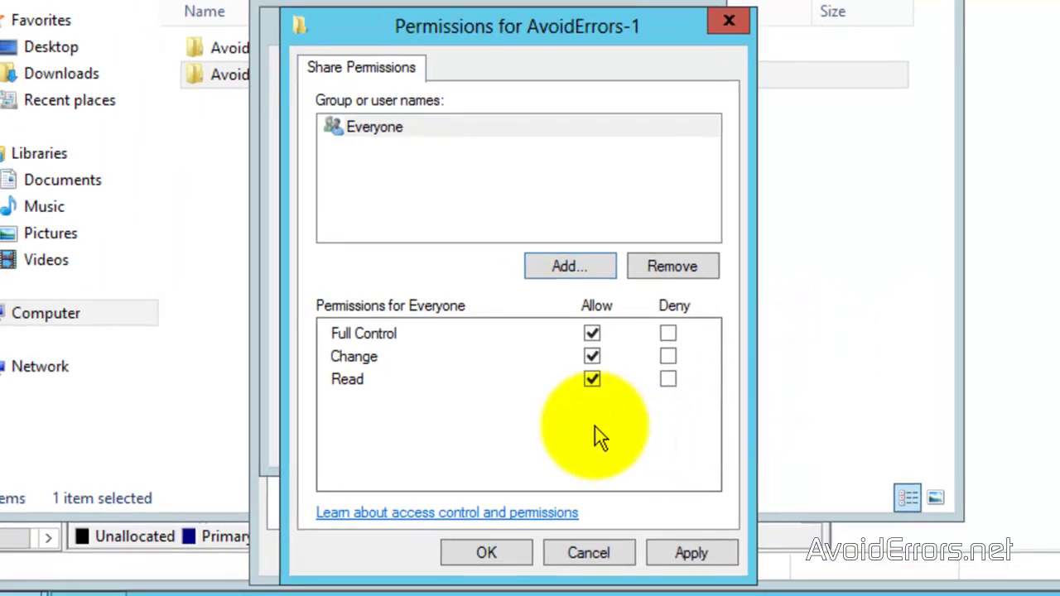
Step: Apply the share permissions and the advanced sharing settings for AvoidErrors-1, and close the folder's properties
left_click(675, 557)
left_click(497, 552)
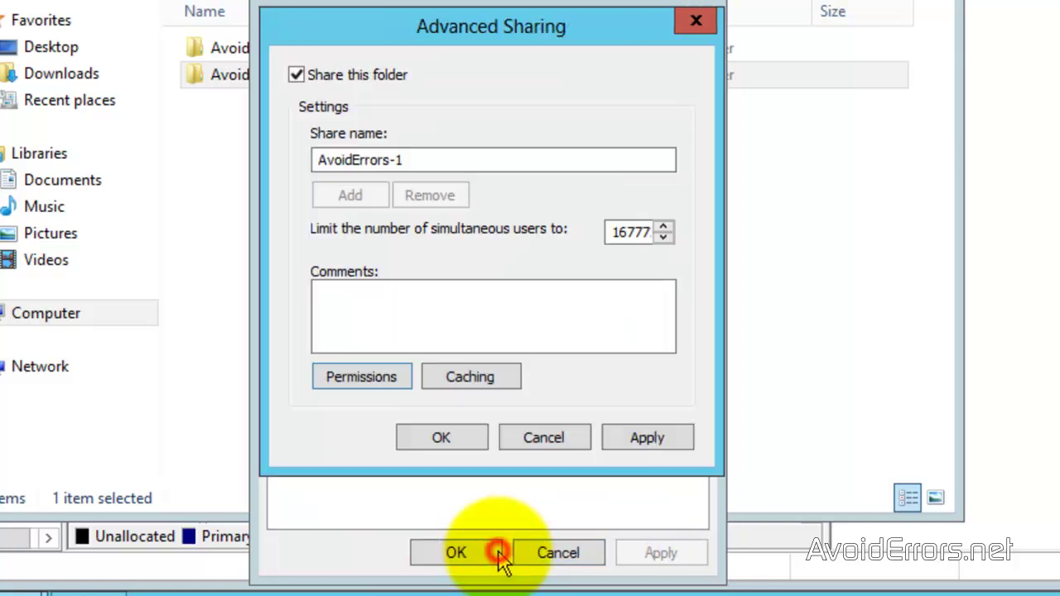
left_click(632, 447)
left_click(422, 437)
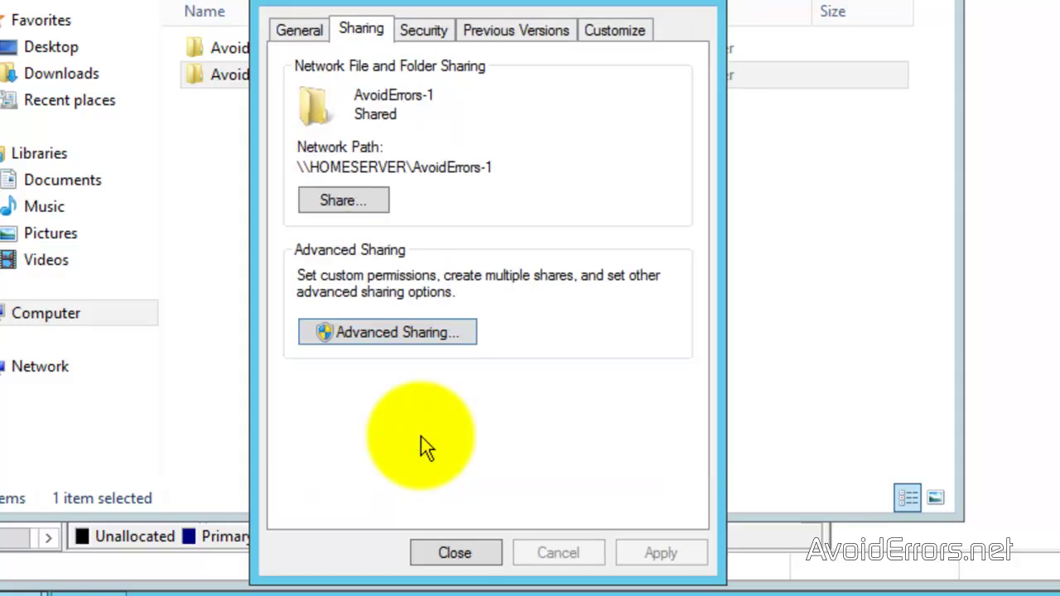
left_click(426, 550)
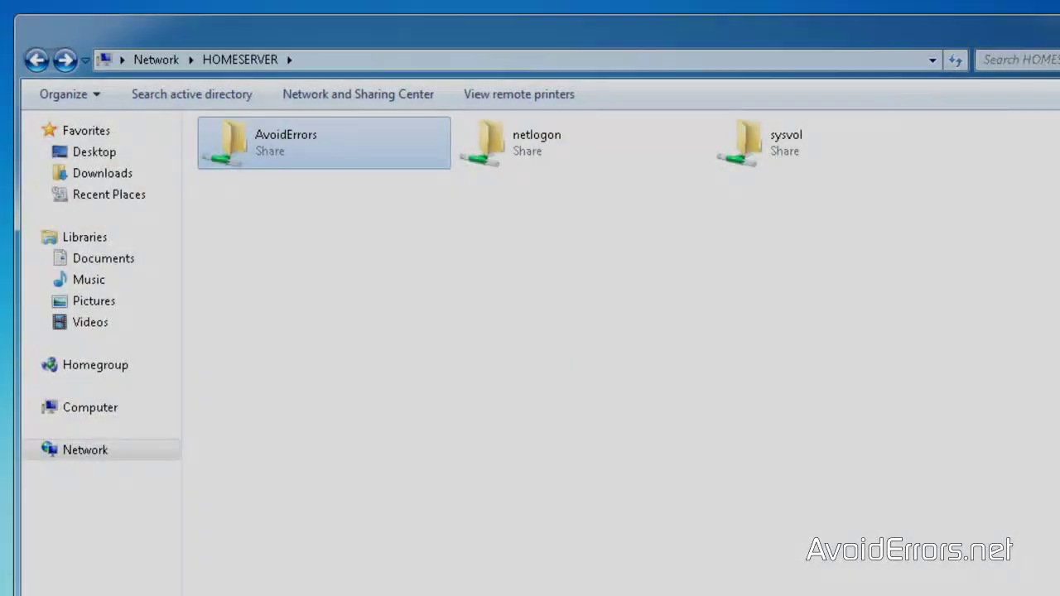
Step: Switch to Windows Explorer on the client computer, refresh the HOMESERVER network location, and open the AvoidErrors-1 share
right_click(283, 237)
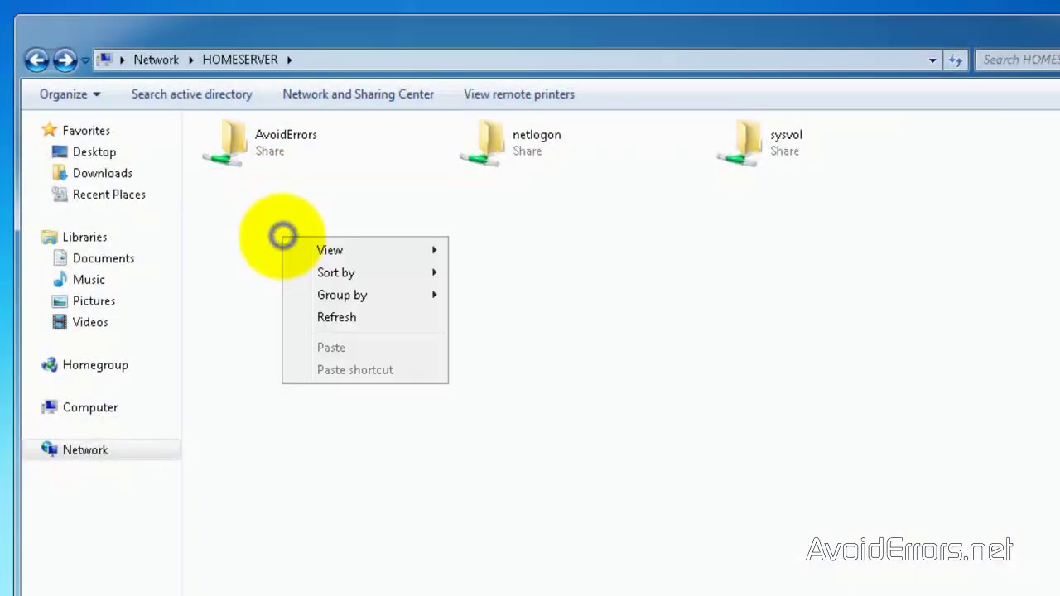
left_click(316, 315)
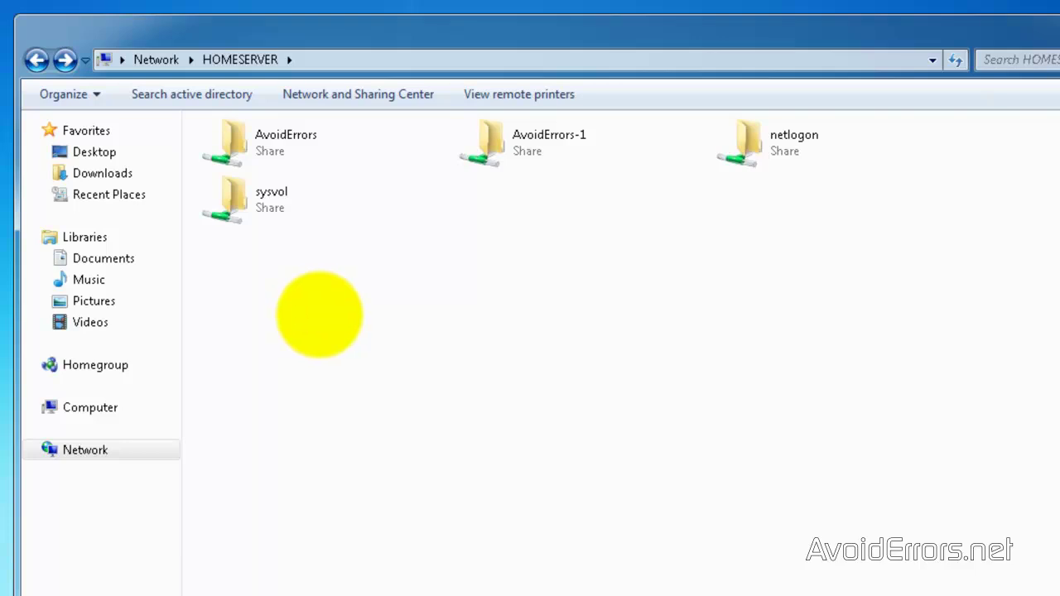
left_click(527, 166)
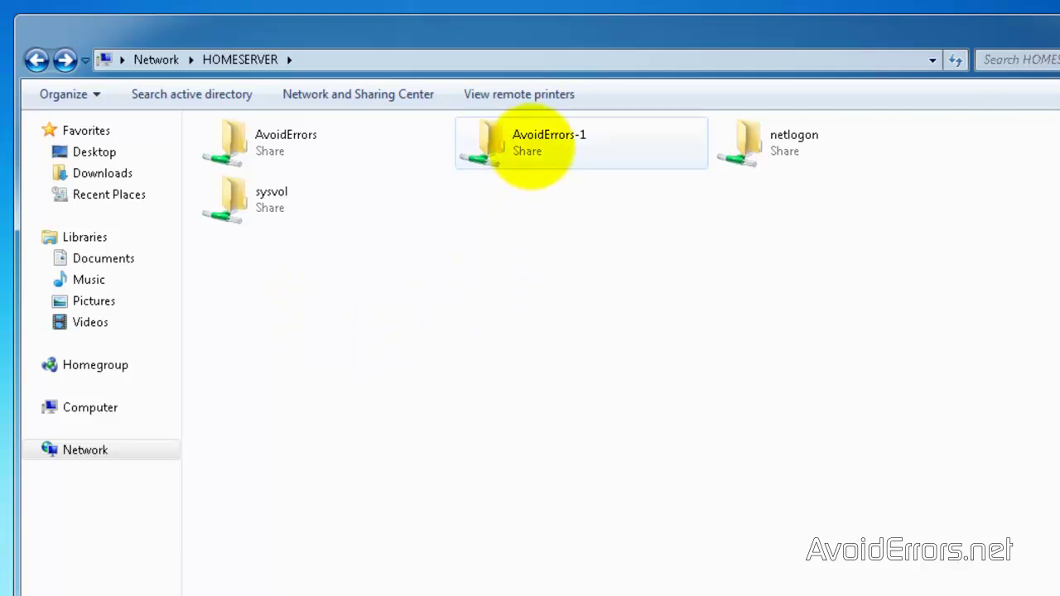
double_click(533, 143)
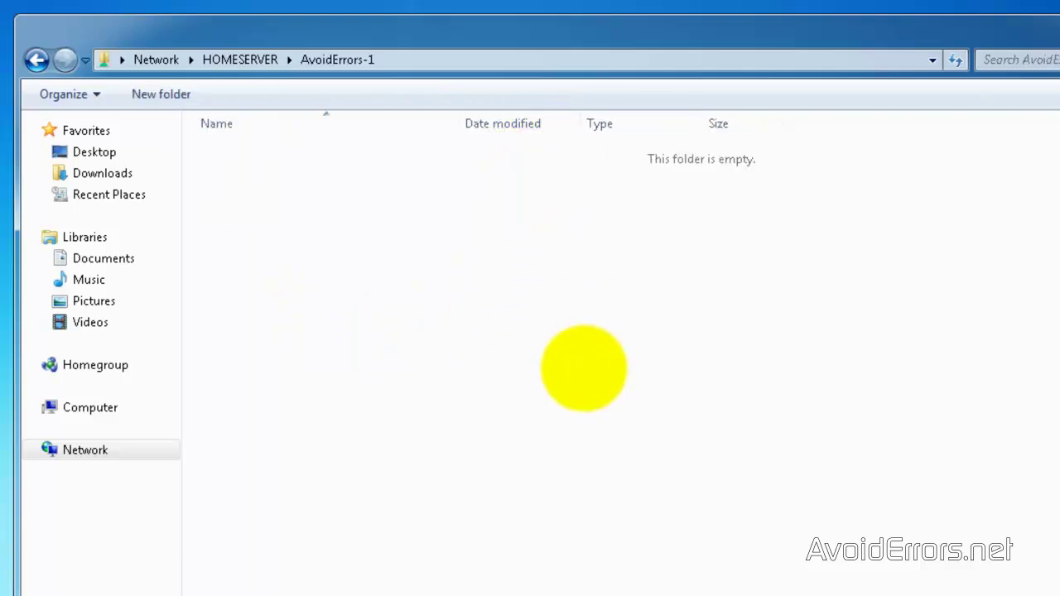